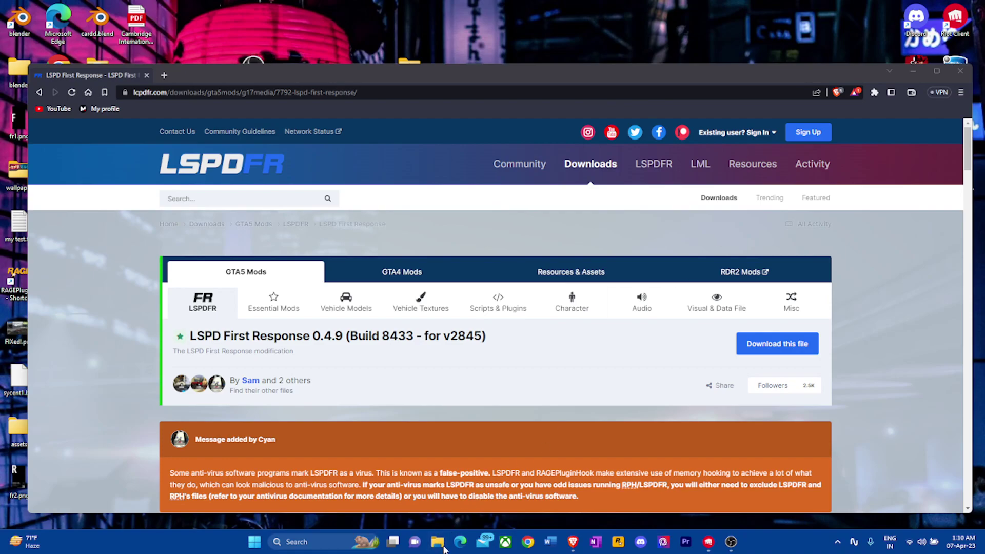
- Open the GTAV folder under C:\Program Files\Epic Games, maximized, and select GTA5.exe
left_click(437, 541)
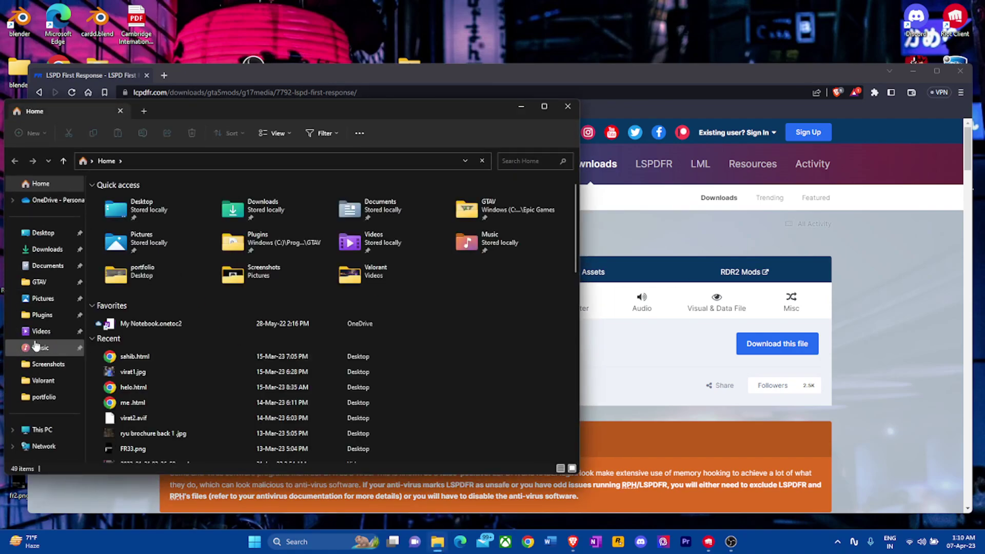
left_click(39, 282)
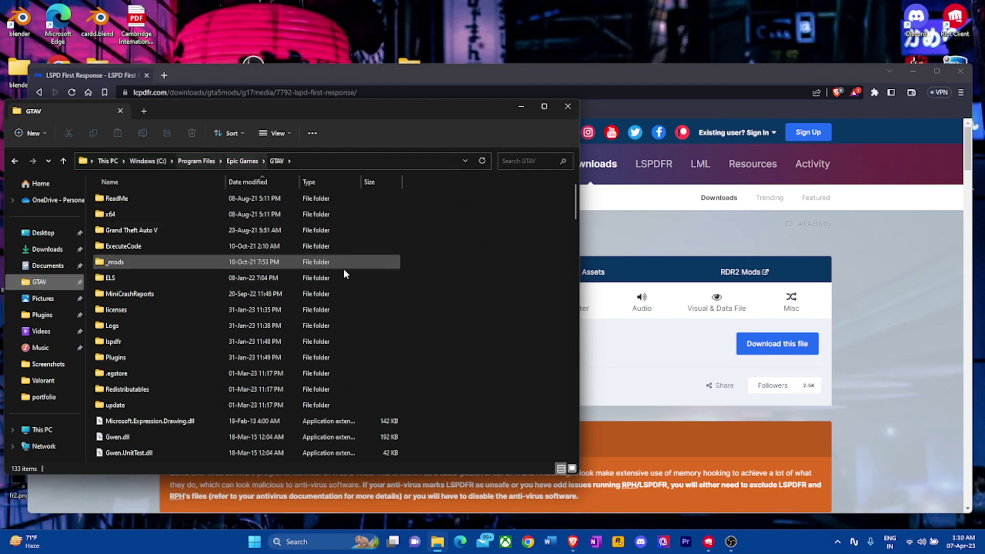
left_click(544, 106)
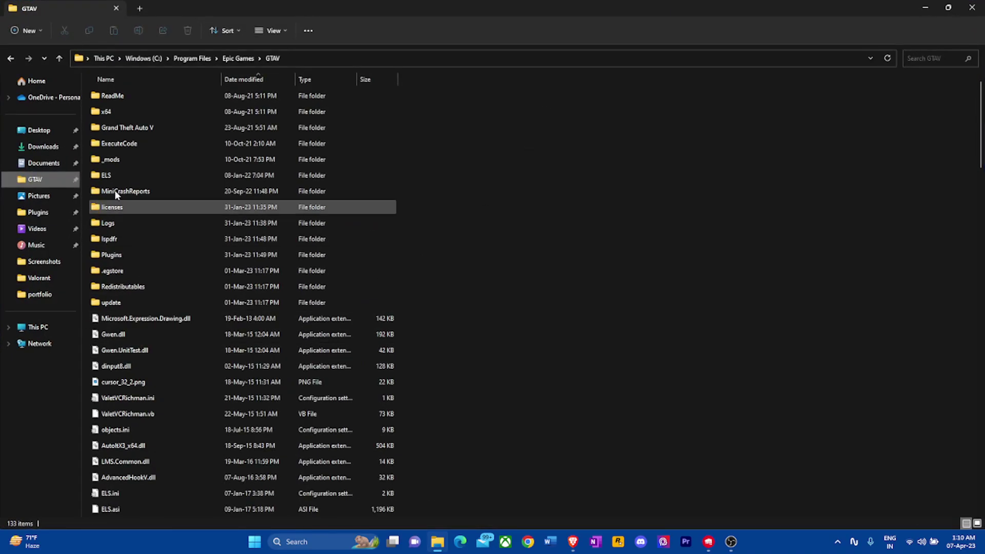
scroll(197, 294, "down", 20)
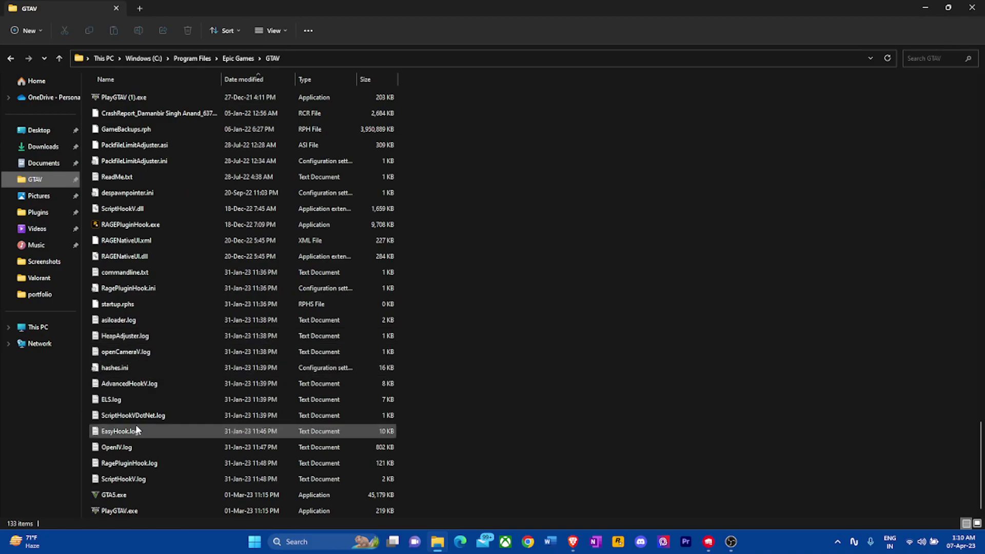
left_click(120, 497)
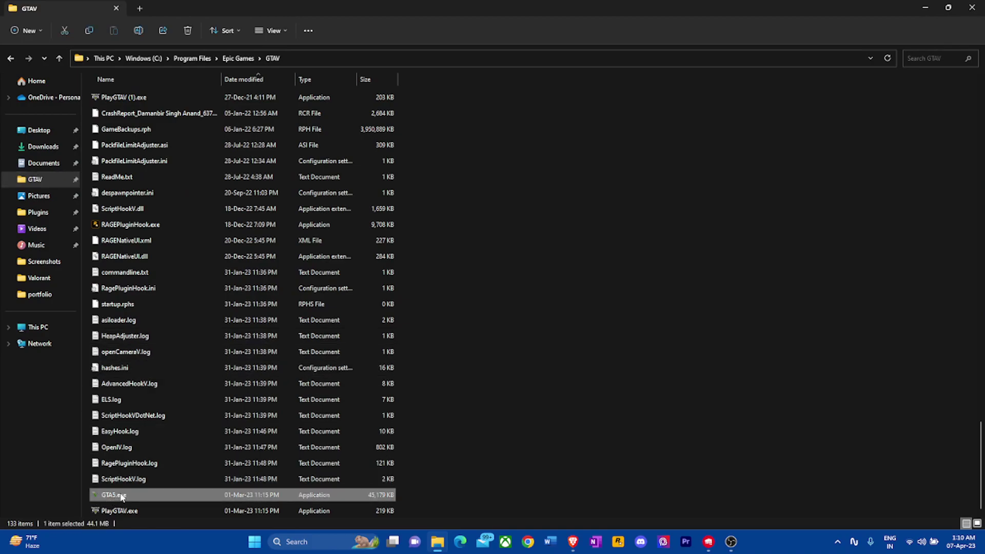
- View GTA5.exe's Properties Details, highlighting product version 1.0.2845.0
right_click(121, 497)
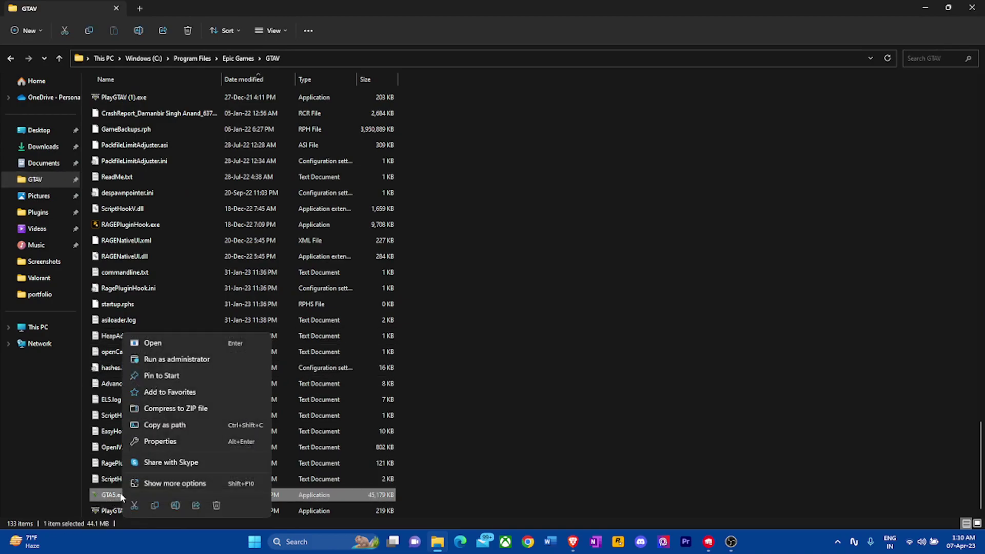
left_click(186, 440)
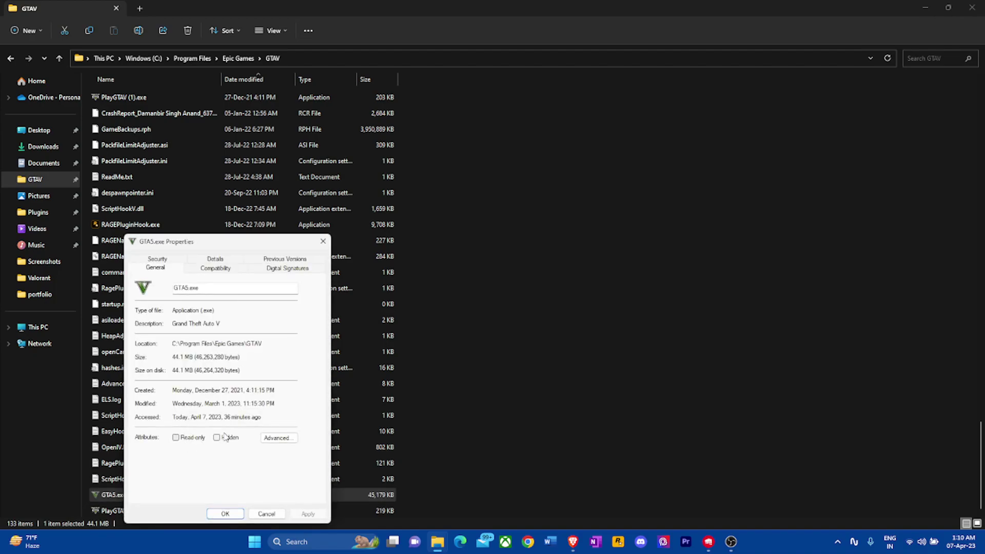
left_click(215, 259)
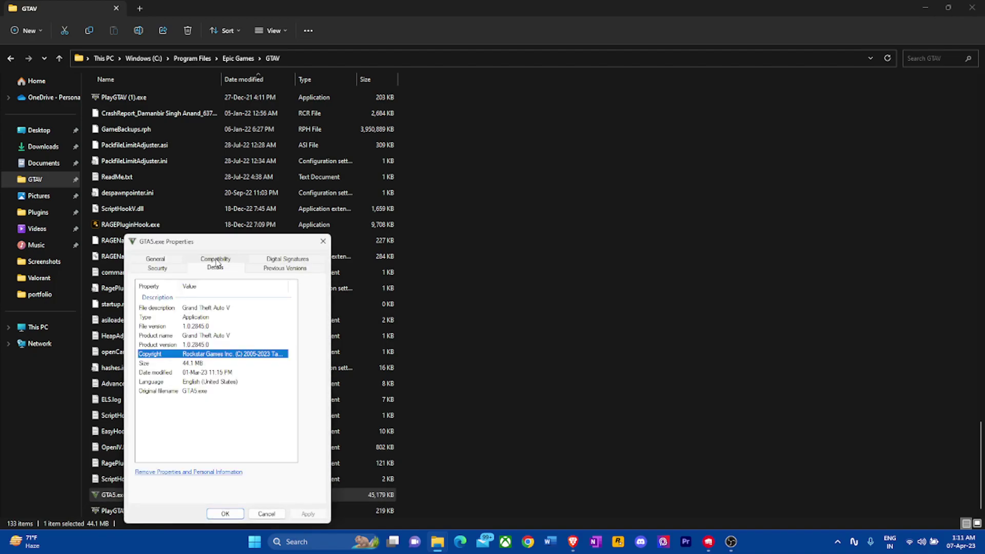
left_click(195, 345)
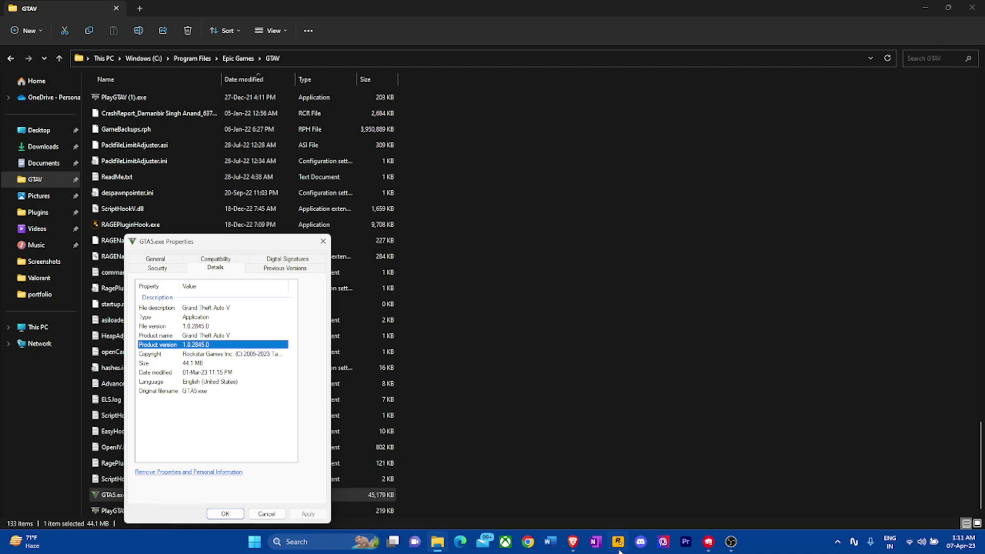
- Bring the LSPDFR download page back and reposition the Brave window beside Explorer
mouse_move(574, 548)
left_click(574, 487)
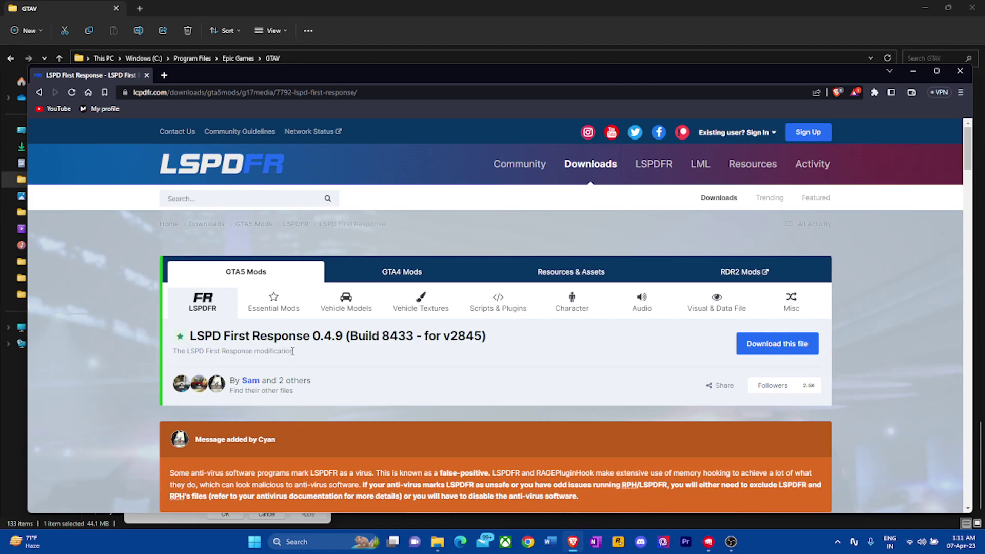
scroll(259, 420, "down", 5)
scroll(254, 410, "up", 5)
left_click_drag(227, 70, 314, 59)
scroll(412, 316, "down", 5)
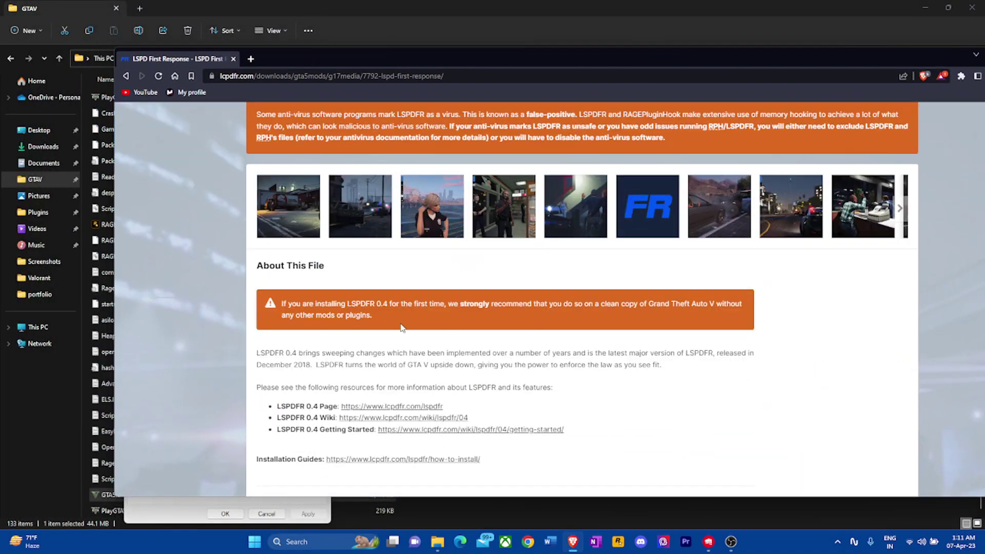
scroll(363, 327, "up", 5)
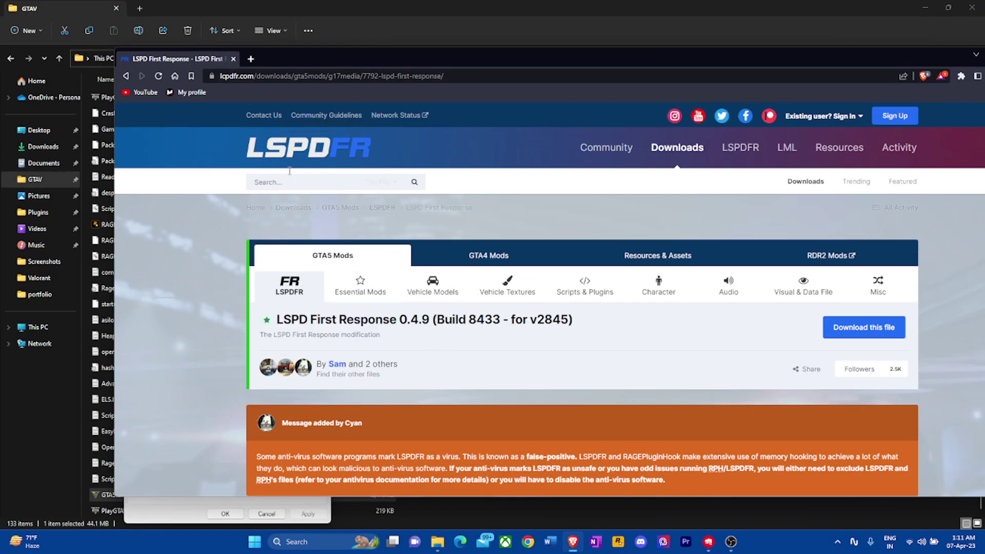
left_click_drag(331, 57, 257, 43)
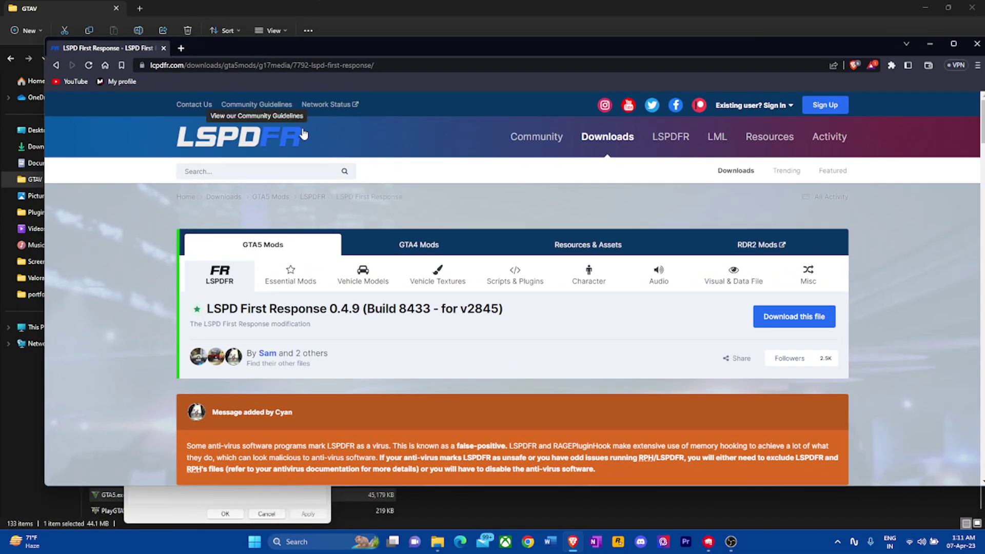
- Highlight 2845 in the file title and the 'RPH fix for v2845' changelog note
left_click_drag(466, 312, 499, 311)
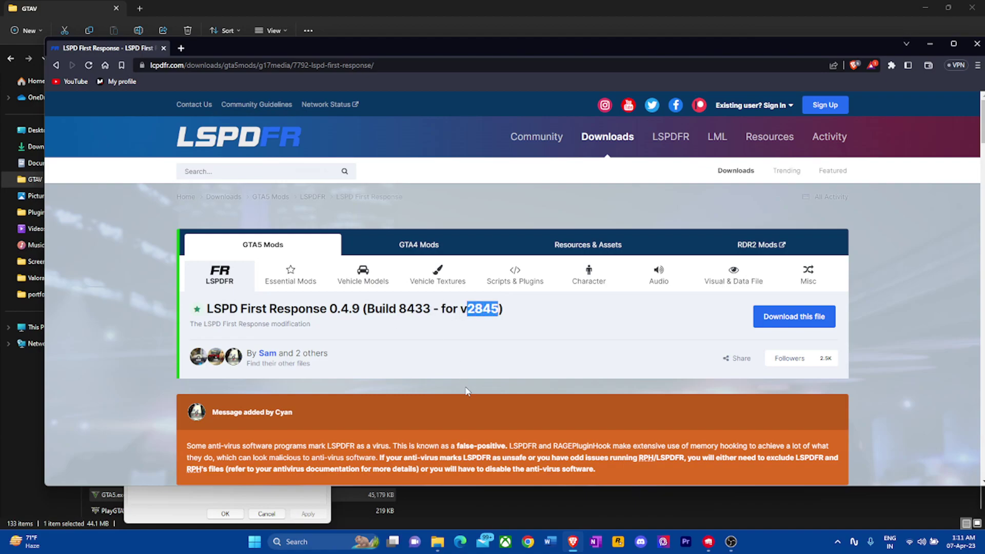
scroll(439, 382, "down", 15)
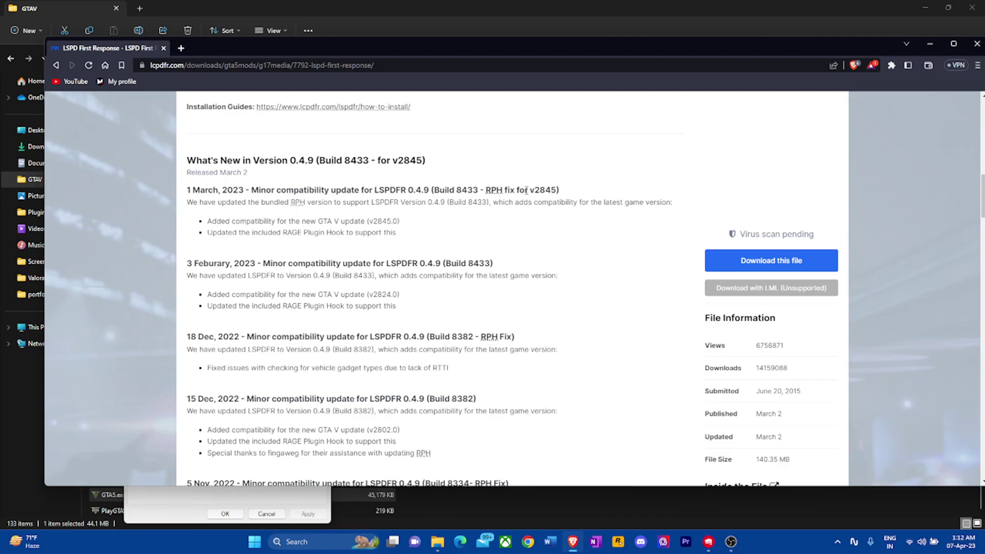
left_click_drag(485, 190, 556, 191)
- Agree to the LSPDFR download terms and close the popup League of Legends client
left_click(725, 260)
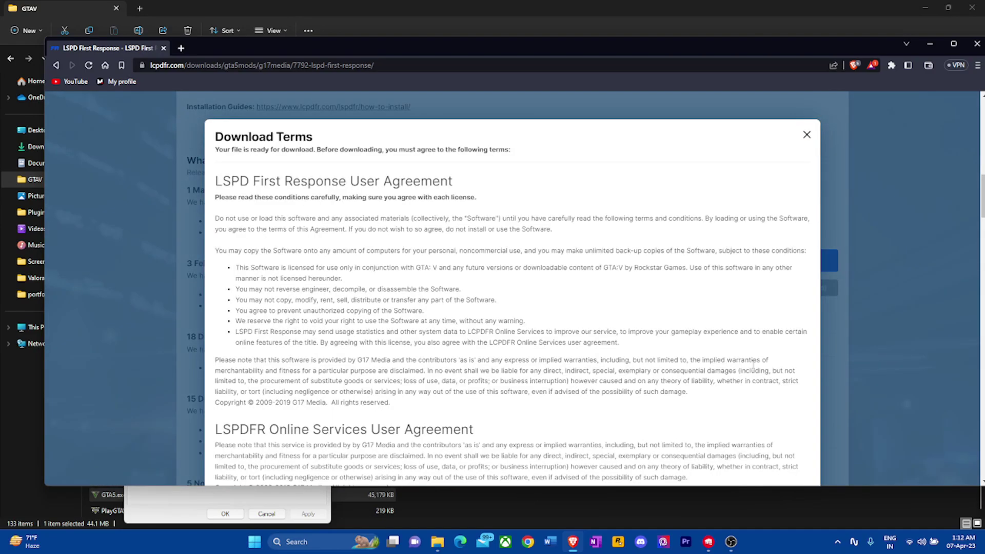
scroll(765, 424, "down", 10)
scroll(764, 424, "down", 10)
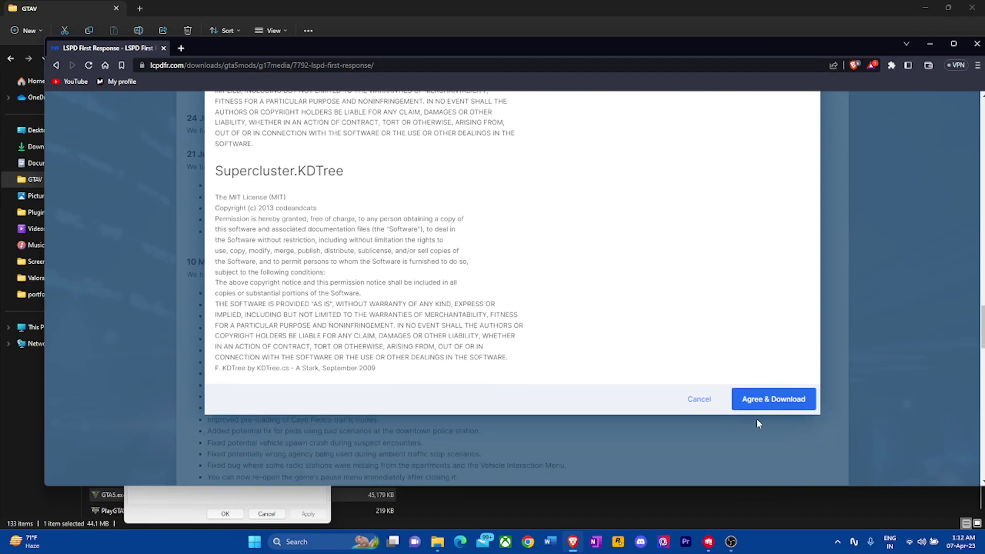
left_click(770, 396)
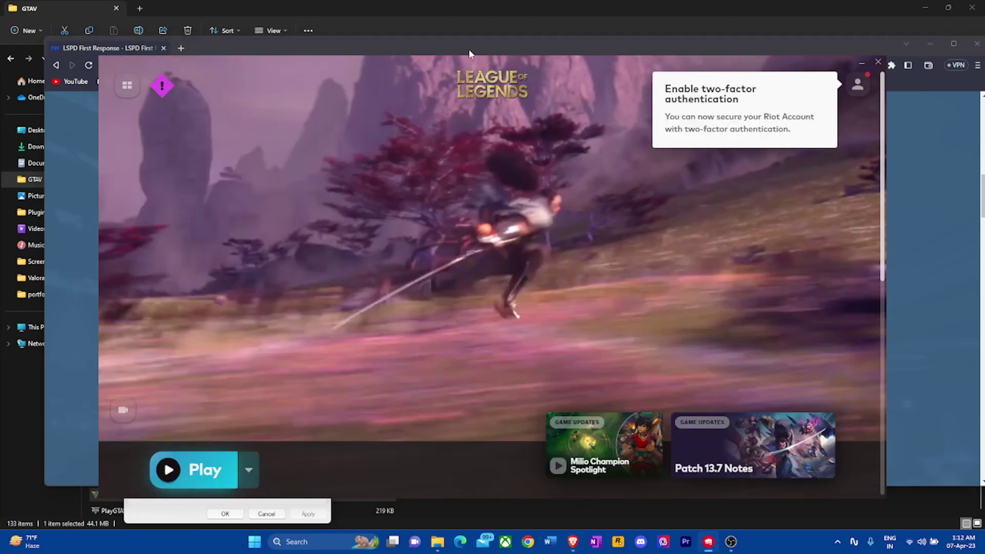
left_click(862, 63)
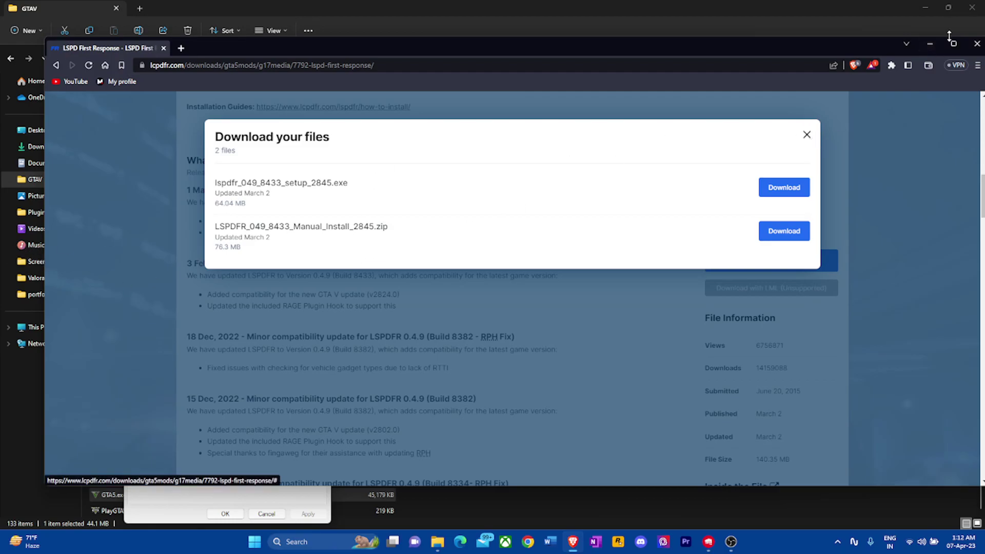
- Clear away Brave, Explorer and the GTA5.exe properties to reach the LSPDFR setup file
left_click(930, 43)
left_click(972, 7)
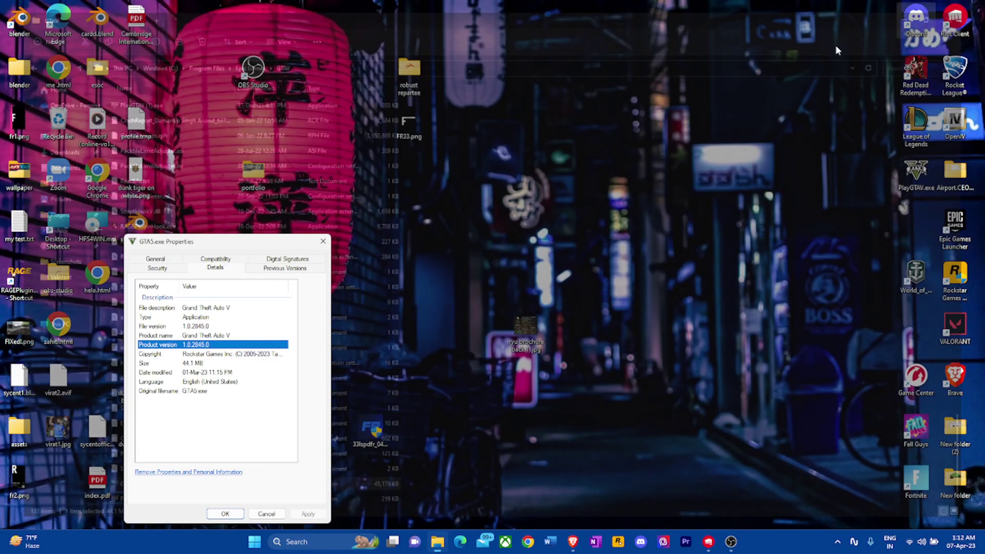
left_click(323, 241)
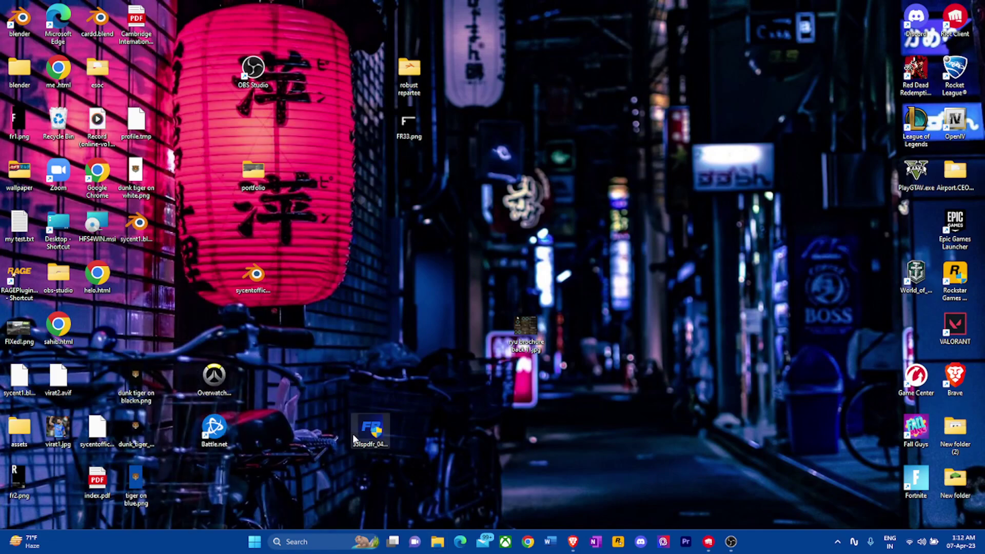
left_click_drag(353, 436, 380, 362)
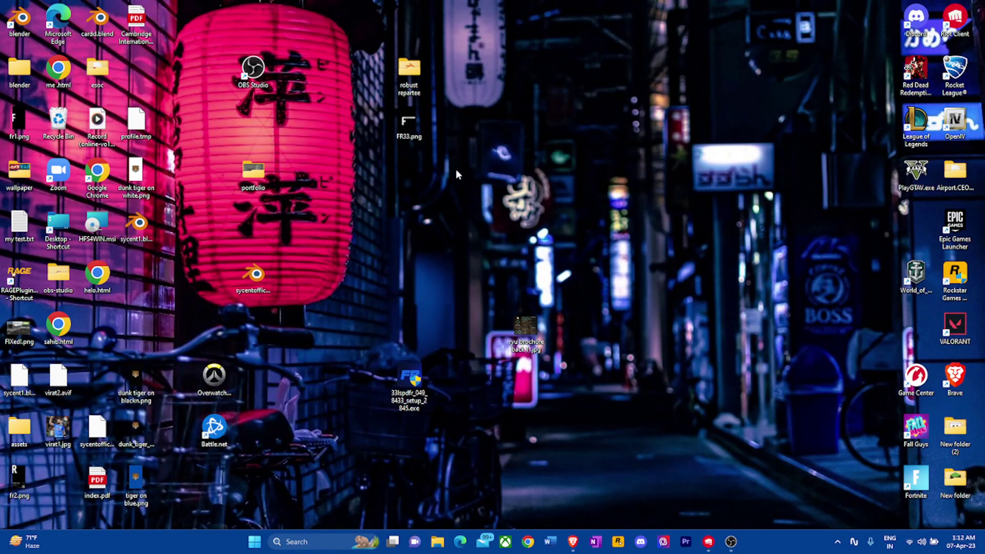
left_click(404, 384)
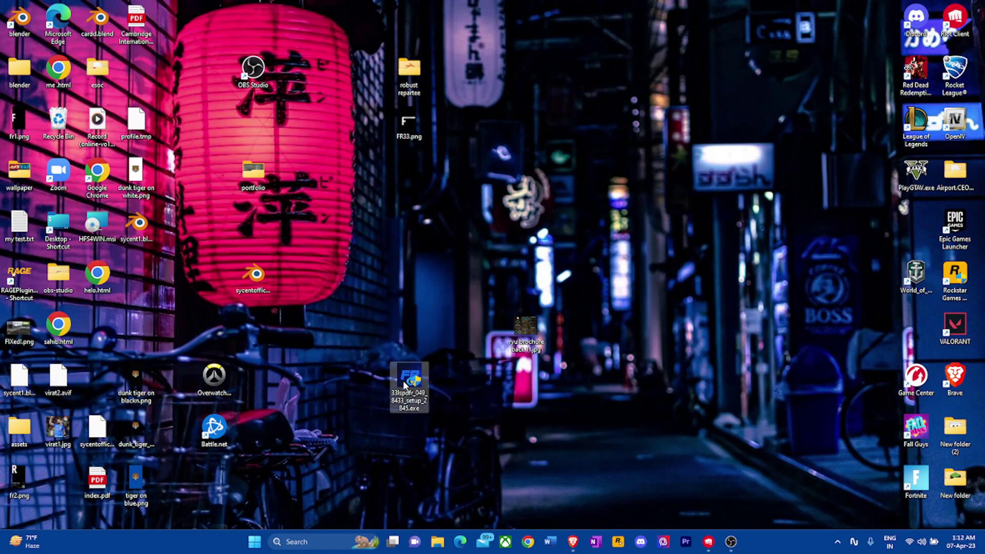
- Run the LSPDFR setup in English with default components through to Finish
double_click(404, 384)
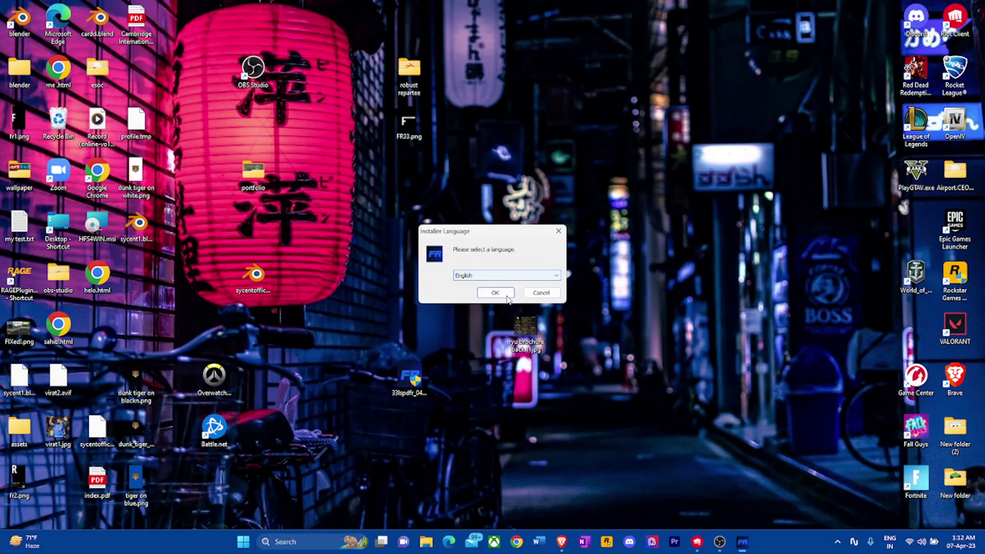
left_click(495, 293)
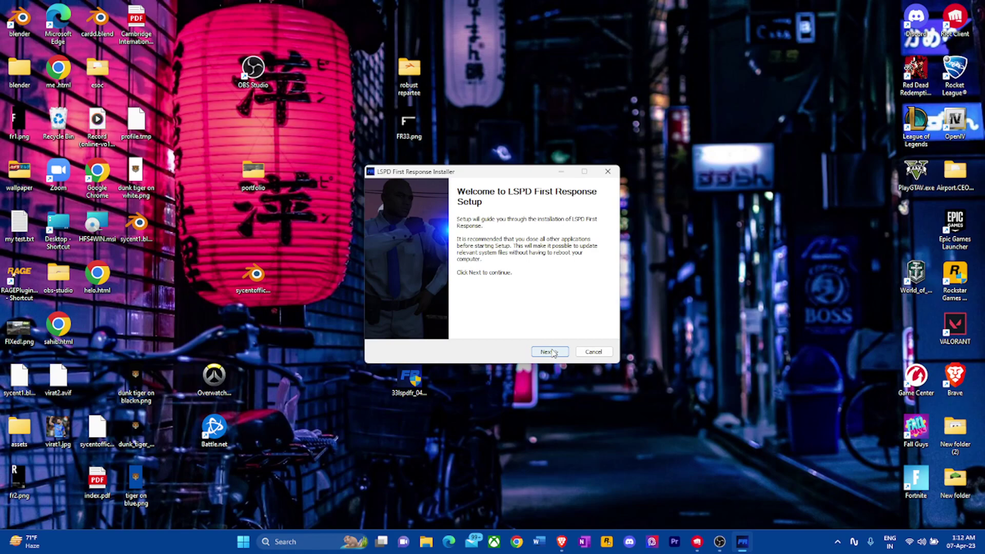
left_click(552, 352)
left_click(551, 351)
left_click(551, 352)
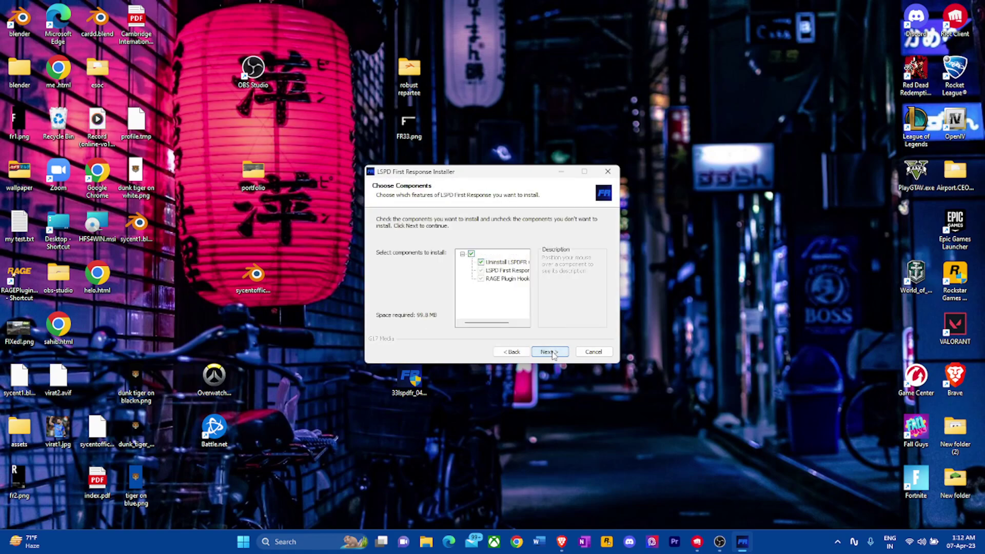
left_click(552, 352)
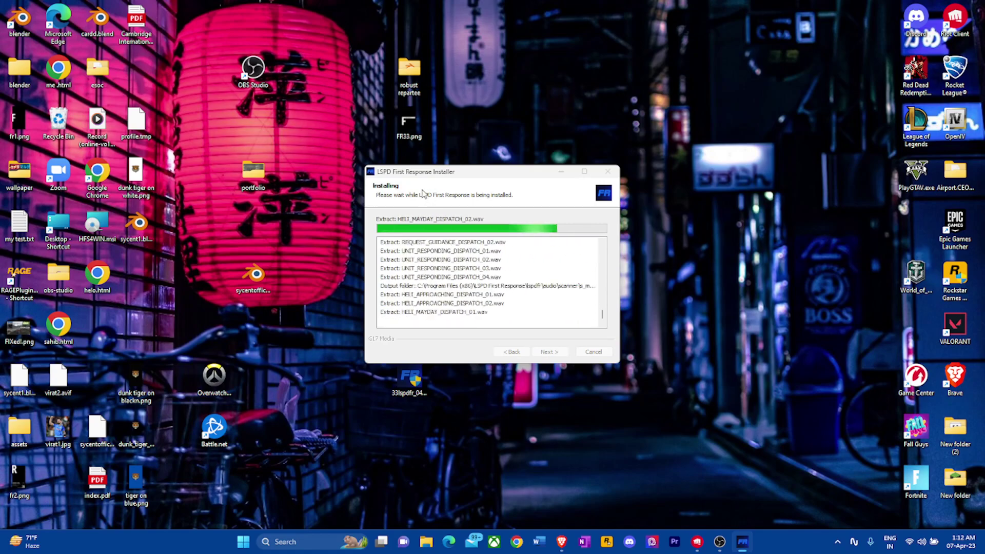
left_click(549, 352)
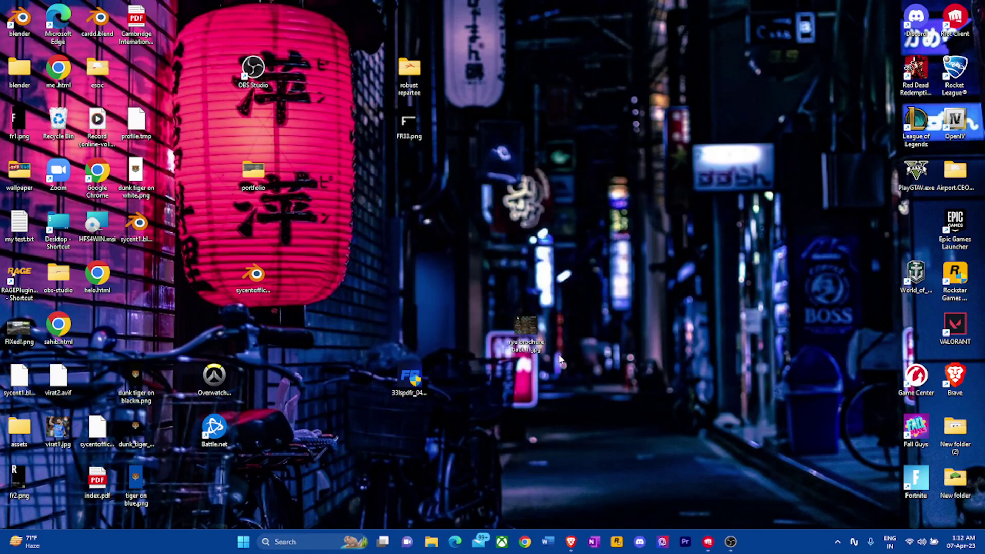
- Accept the RAGE Plugin Hook license and apply its recommended settings via 'Do it for me'
left_click(464, 268)
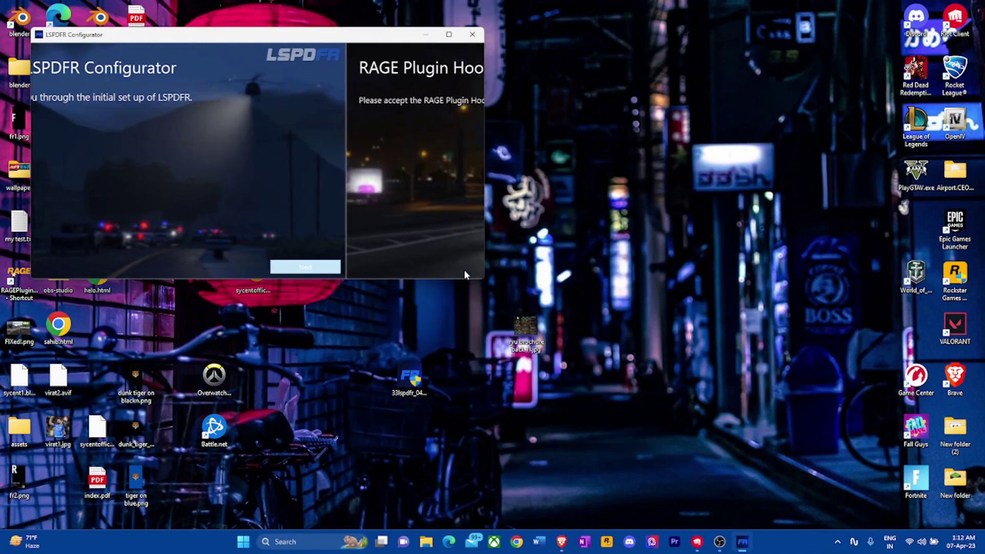
left_click(455, 100)
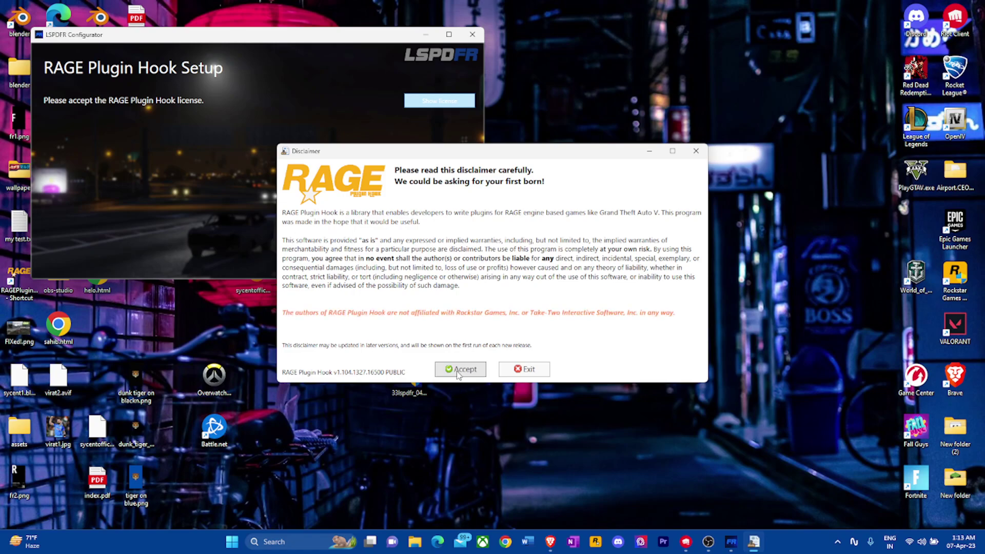
left_click(458, 370)
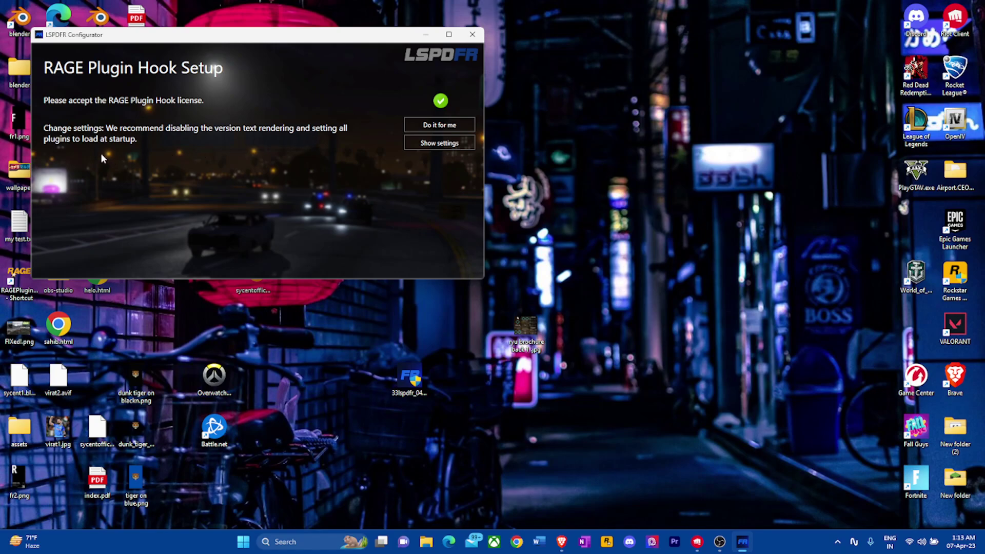
left_click(453, 129)
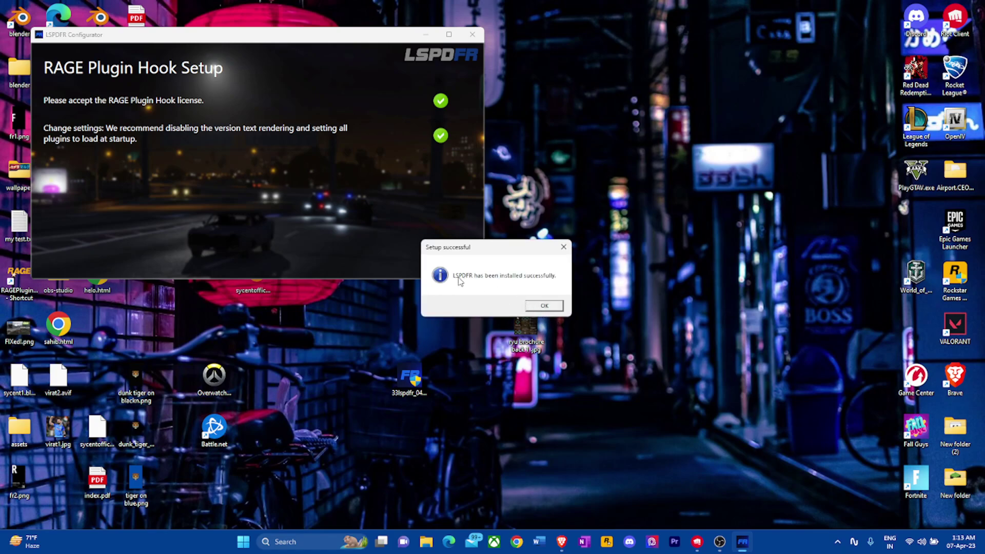
left_click(543, 305)
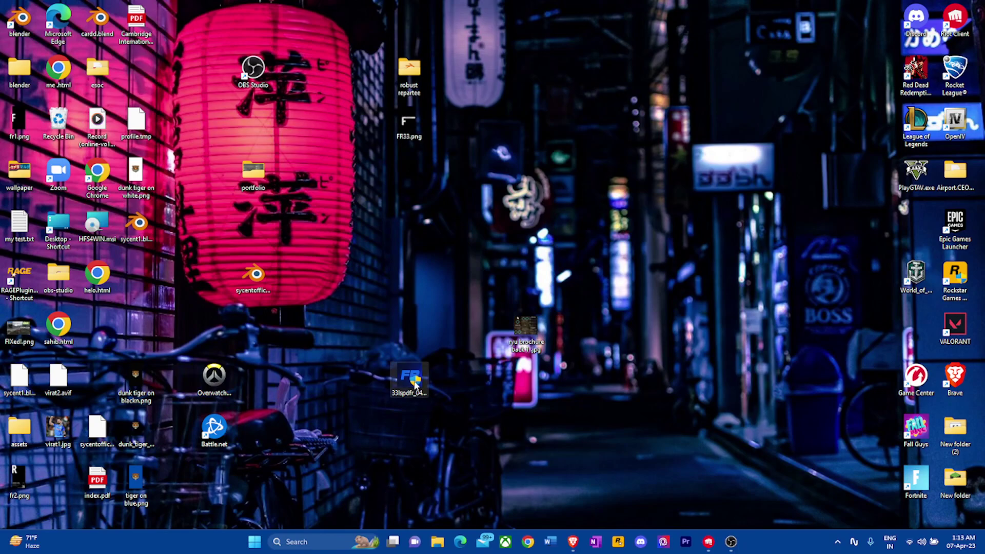
- Move the LSPDFR setup, portfolio folder and sycentoffice icons into the left desktop columns
left_click_drag(414, 385, 141, 84)
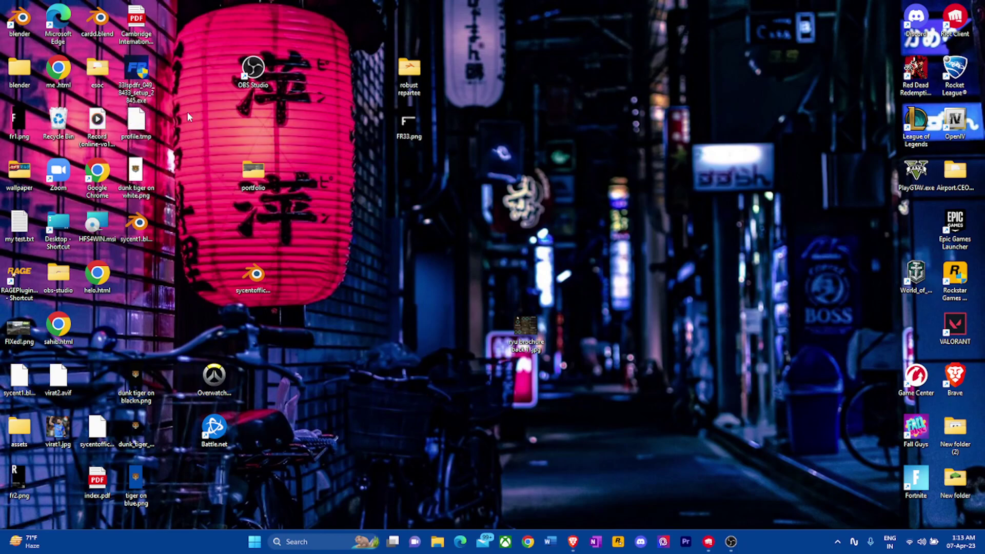
left_click_drag(253, 174, 140, 281)
left_click_drag(253, 274, 136, 328)
- Tidy the Overwatch and Battle.net icons, then try dev-c.com/gtav/scripthookv/ in a new Brave tab and reload
left_click_drag(213, 378, 97, 330)
left_click_drag(205, 418, 89, 372)
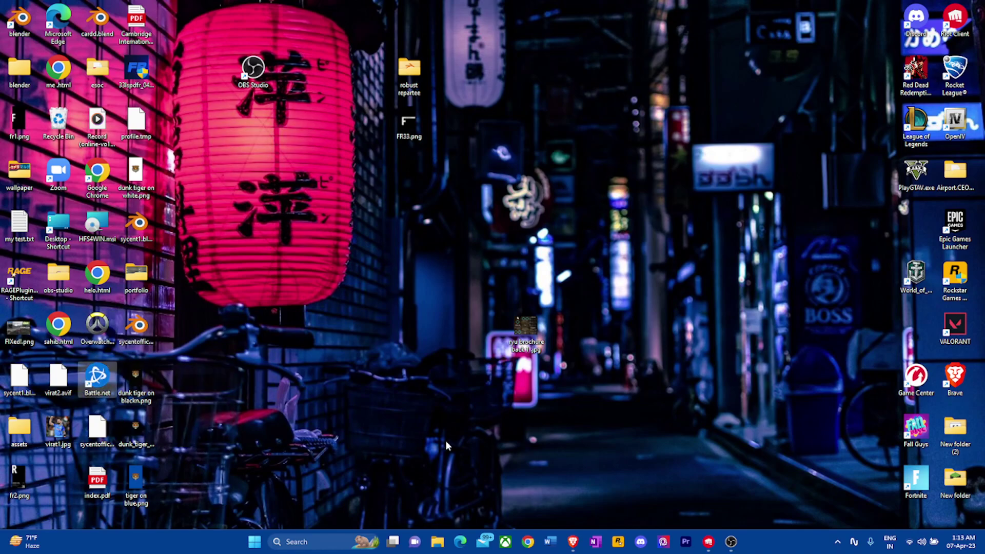
left_click(572, 542)
left_click(182, 48)
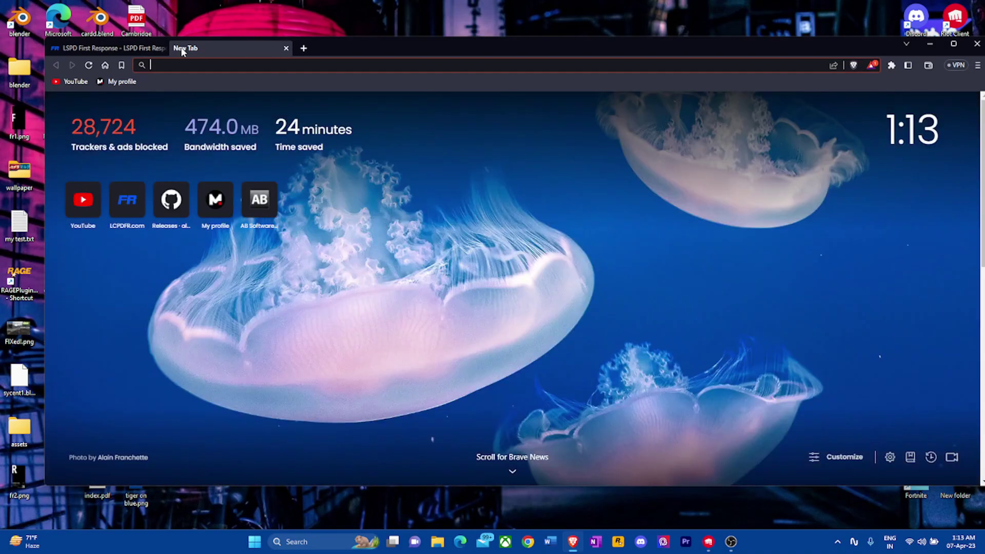
type("SC")
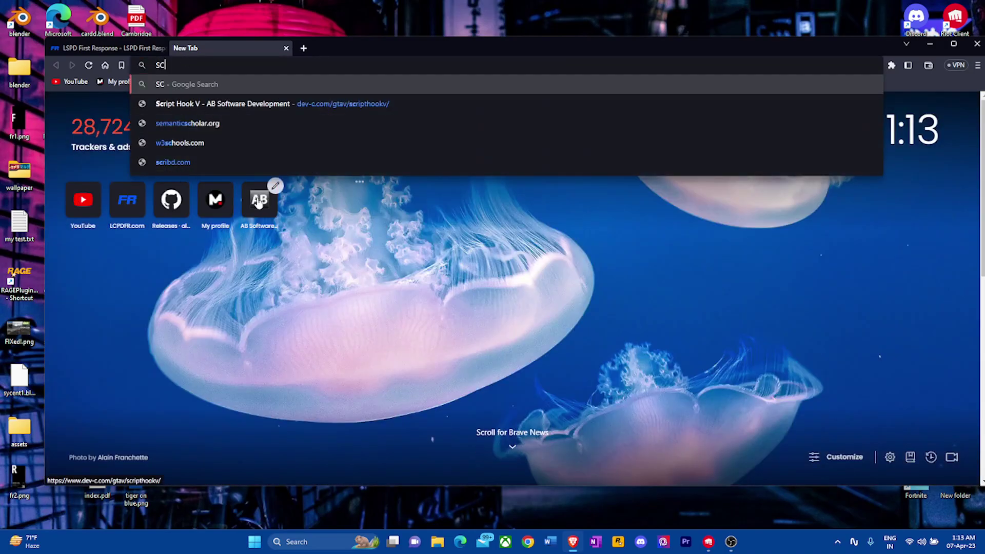
left_click(259, 201)
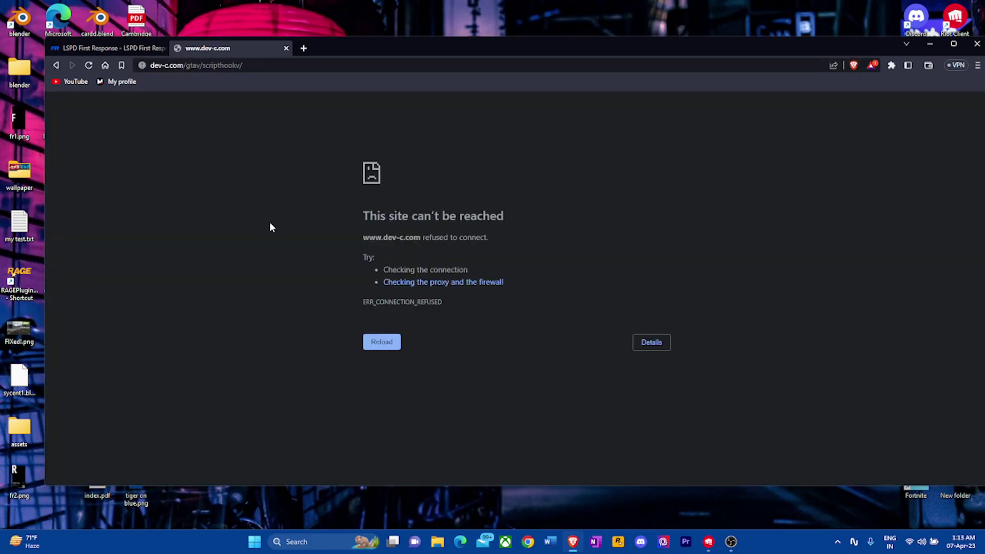
left_click(390, 344)
- Search 'AB SOFTWARRE DEV', check the AB Software Solution result and return to the results
left_click(189, 66)
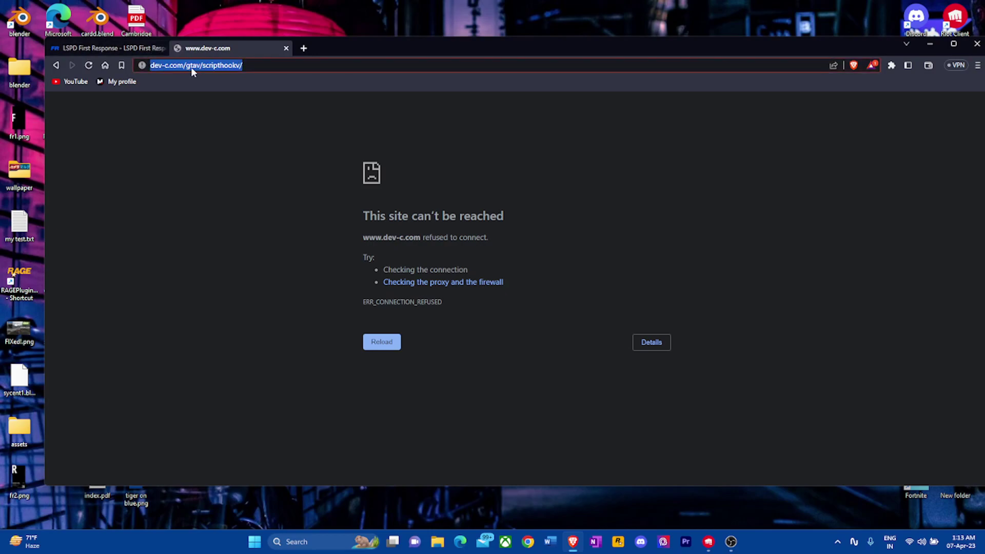
type("AB SOFT")
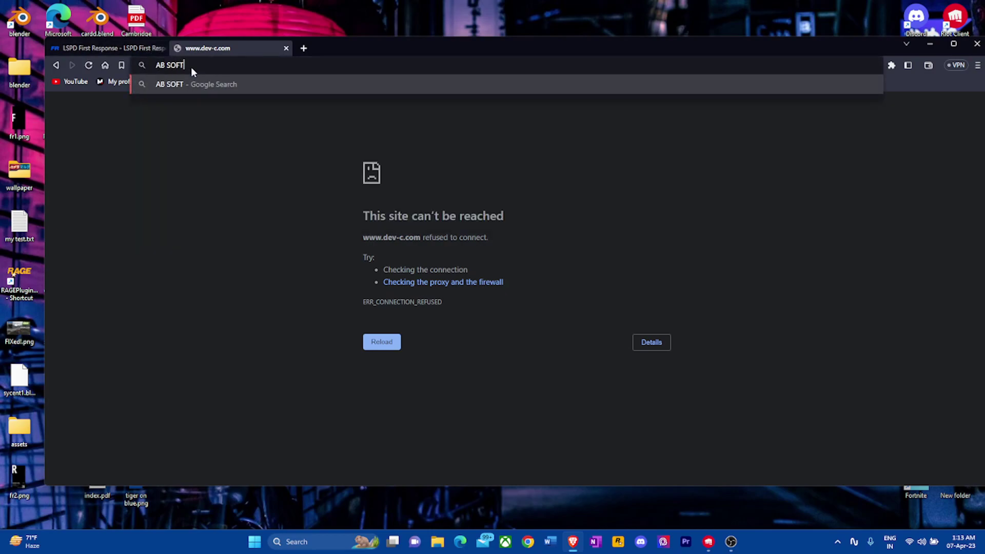
type("WARRE DEV")
key("Return")
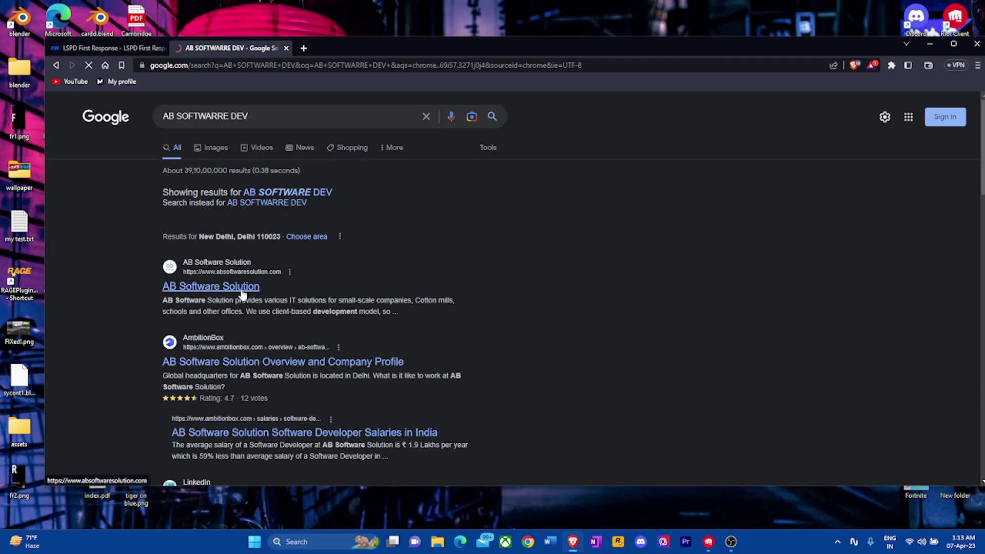
left_click(241, 290)
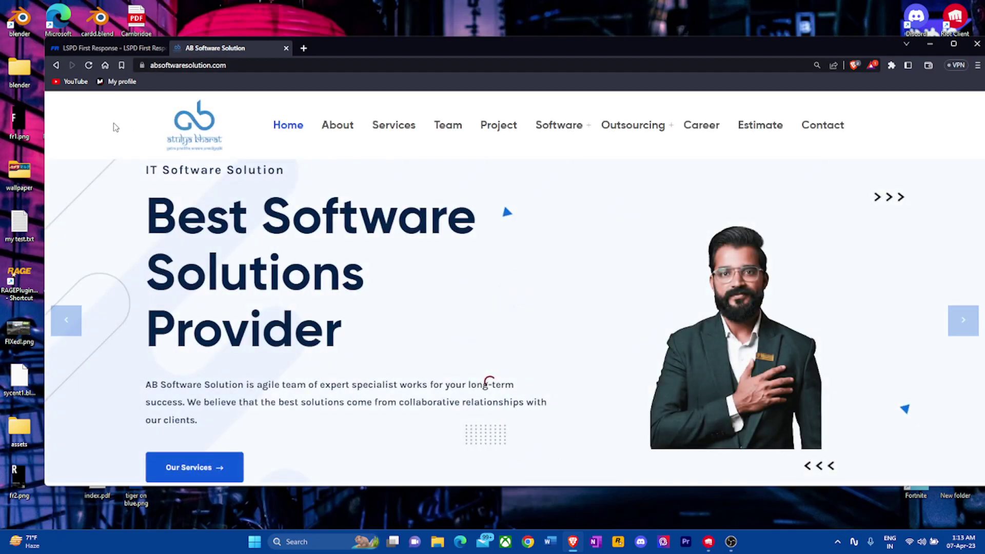
left_click(57, 63)
- Refine the search to 'AB SOFTWARRE DEV GTA V' and scroll to the dev-c.com results
scroll(247, 321, "down", 5)
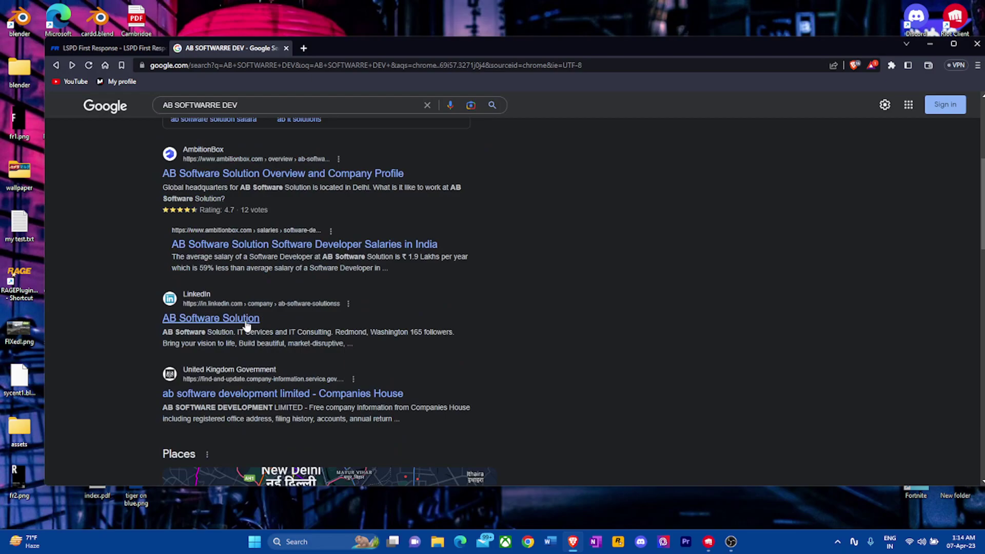
scroll(253, 308, "up", 5)
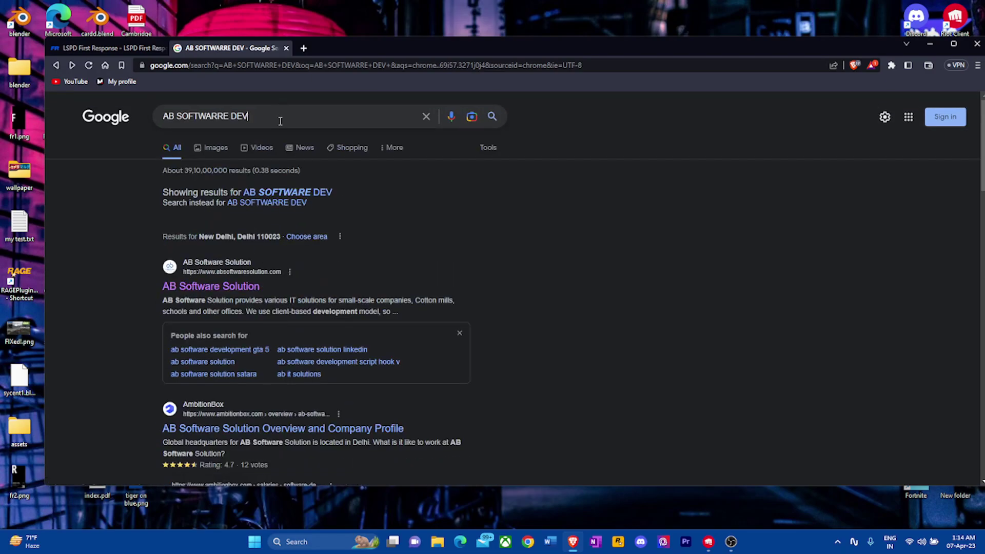
left_click(280, 122)
type("GTA V")
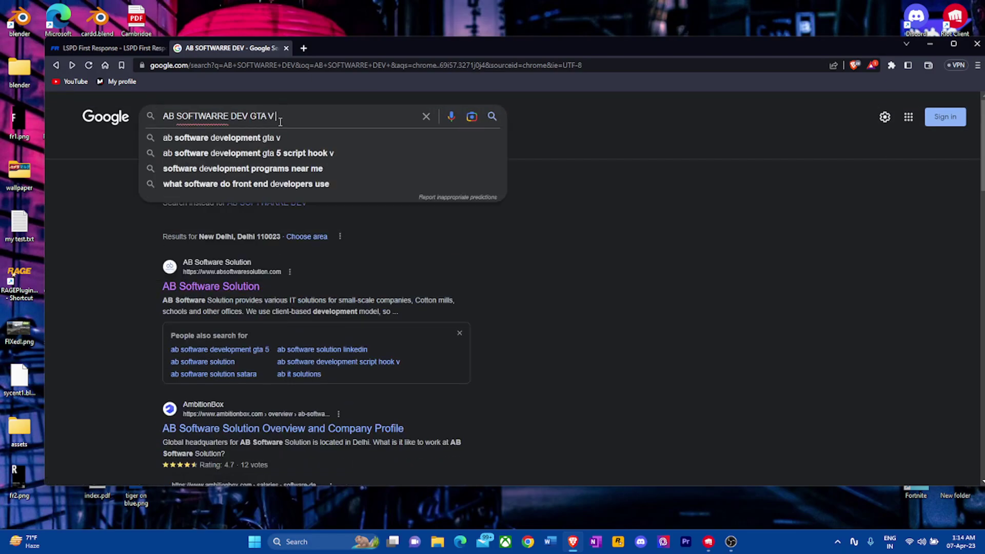
key("Return")
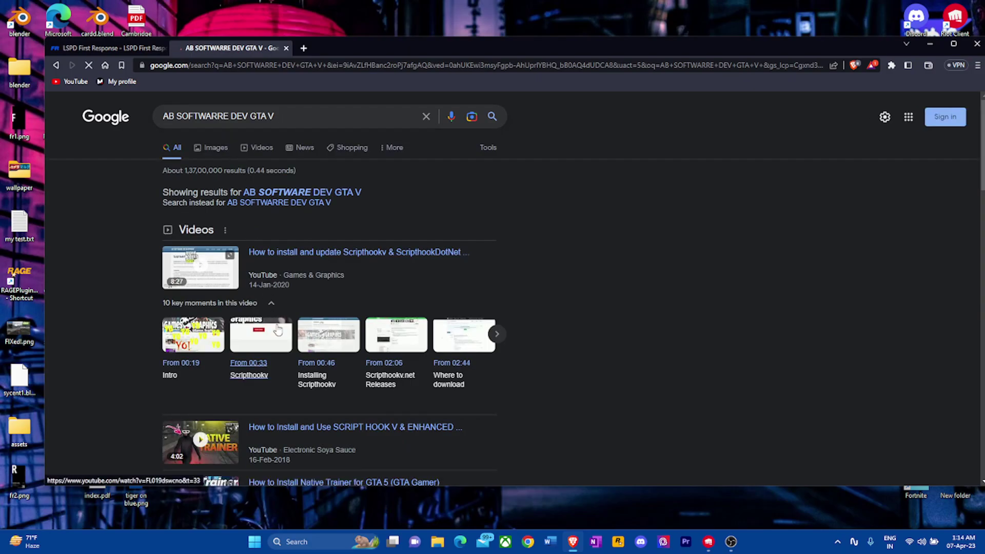
scroll(239, 346, "down", 5)
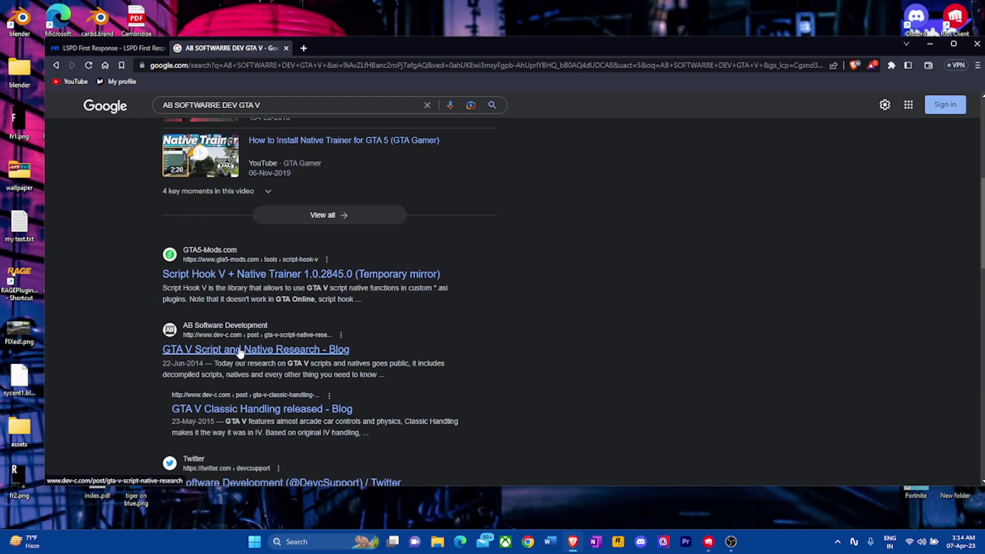
left_click(208, 354)
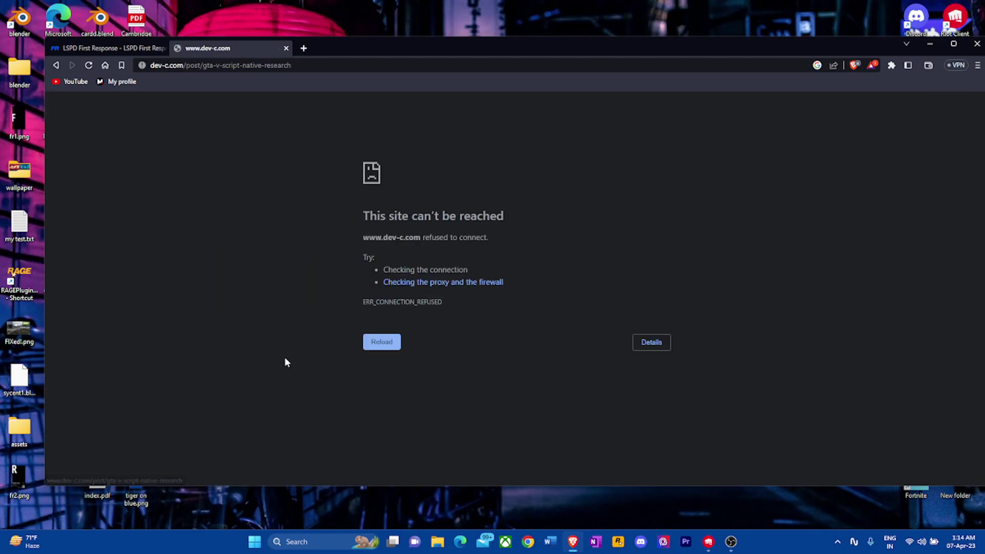
left_click(386, 348)
left_click(56, 65)
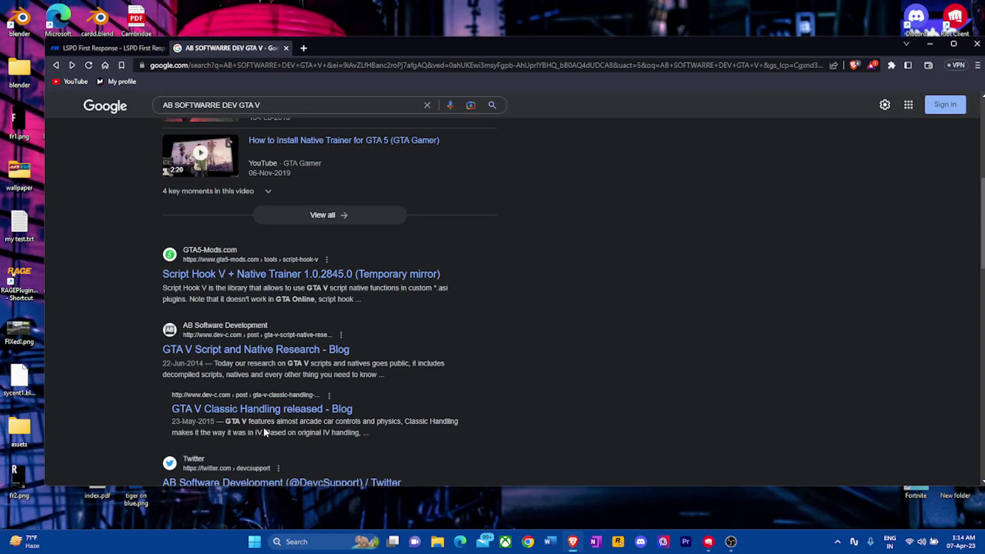
scroll(197, 468, "down", 8)
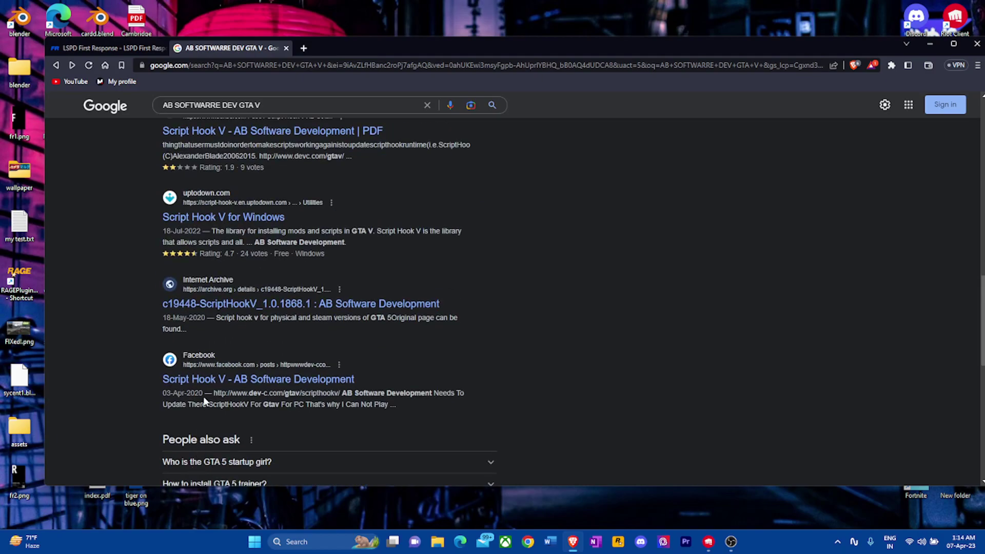
scroll(205, 394, "up", 10)
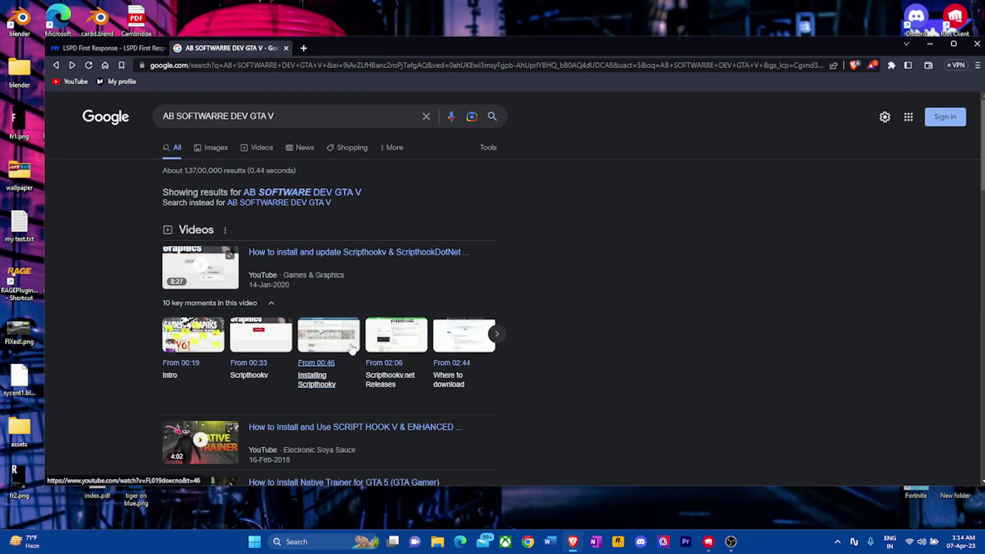
scroll(254, 378, "down", 3)
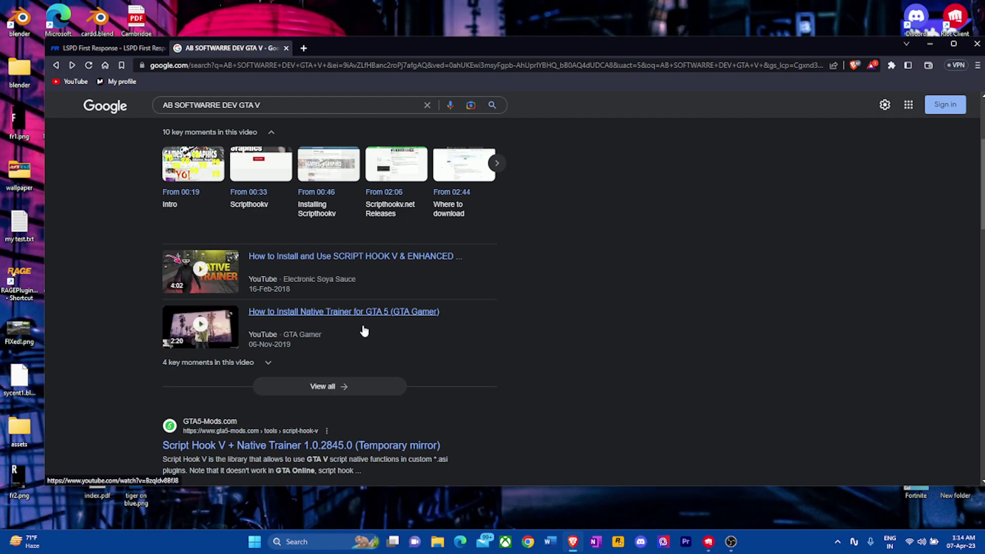
- Open alexguirre/RAGENativeUI releases in a new tab and scroll to the 1.9.2 assets
left_click(303, 48)
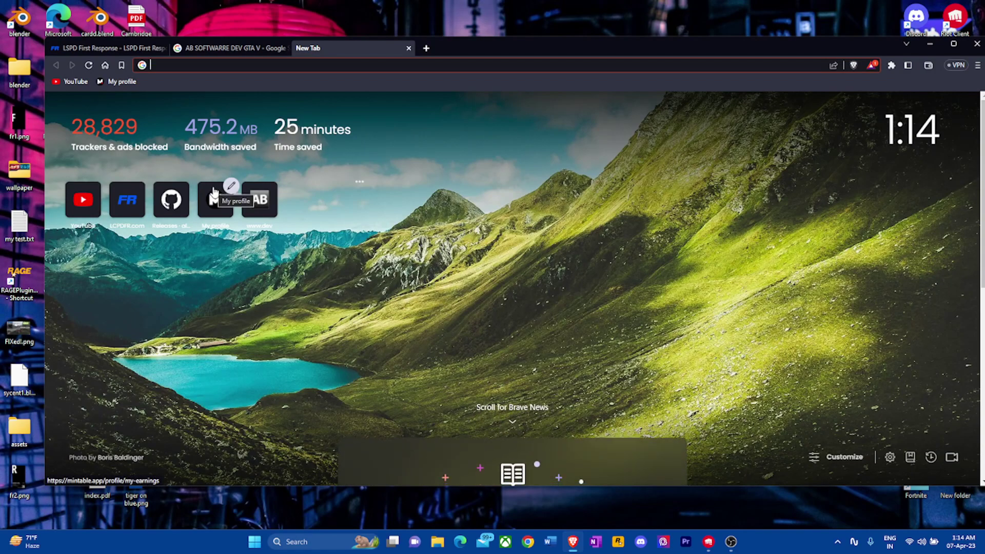
left_click(171, 199)
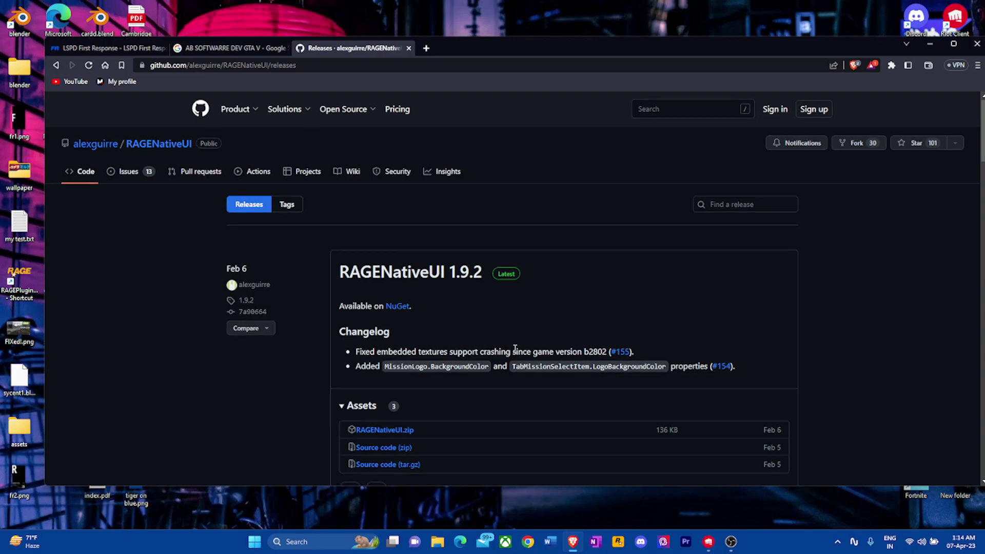
scroll(513, 354, "down", 7)
scroll(513, 354, "up", 5)
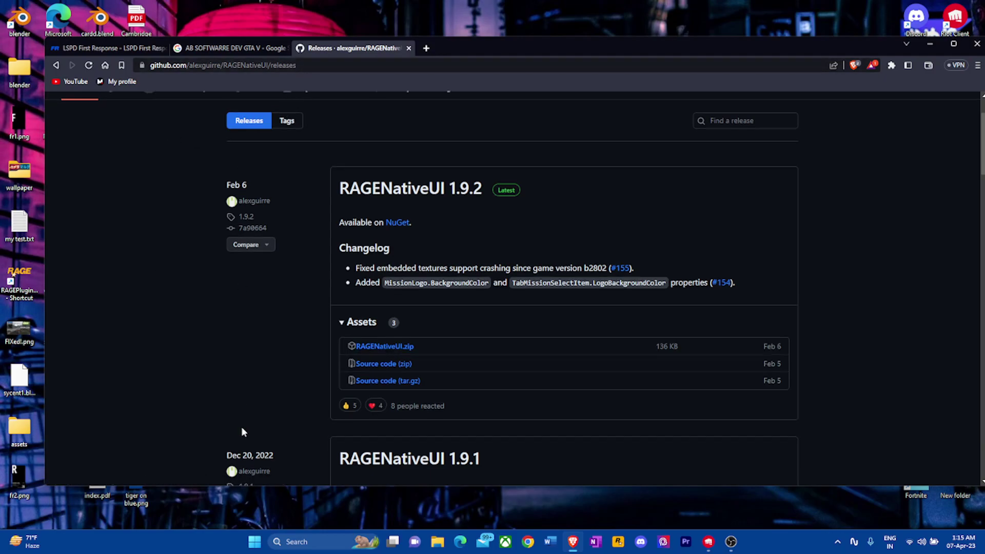
scroll(277, 350, "up", 2)
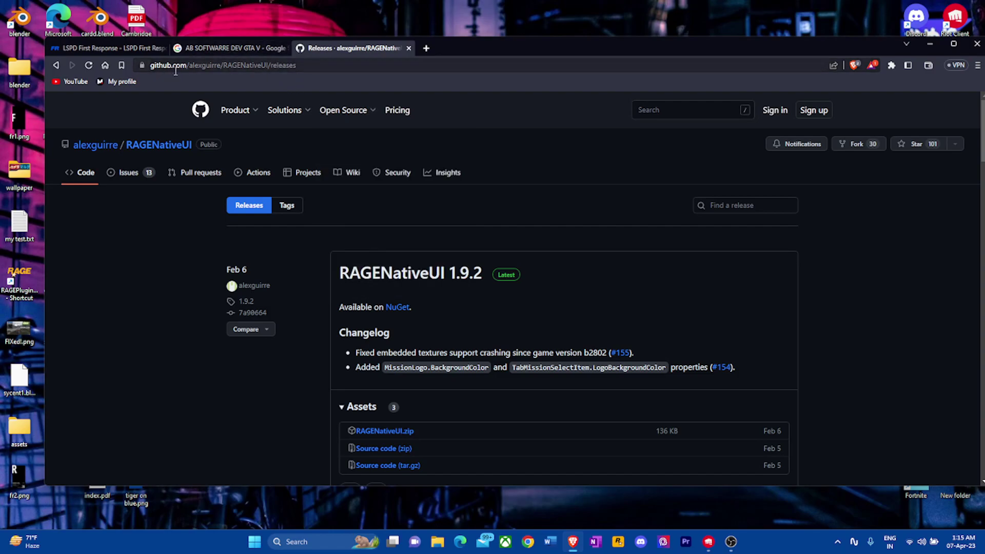
scroll(328, 406, "down", 4)
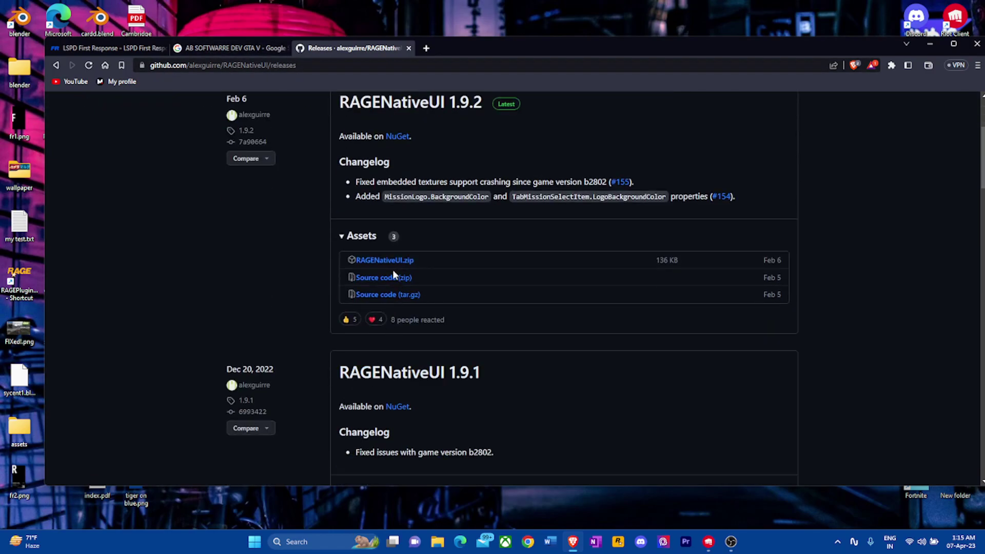
- Save RAGENativeUI.zip (136 KB) to the Desktop and open it to see RAGENativeUI.dll and its files
left_click(370, 261)
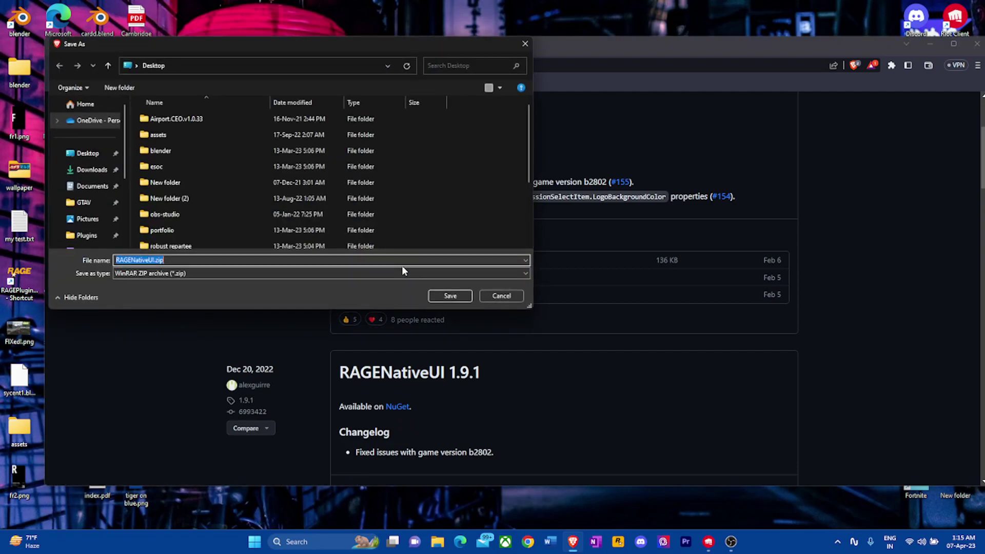
left_click(88, 153)
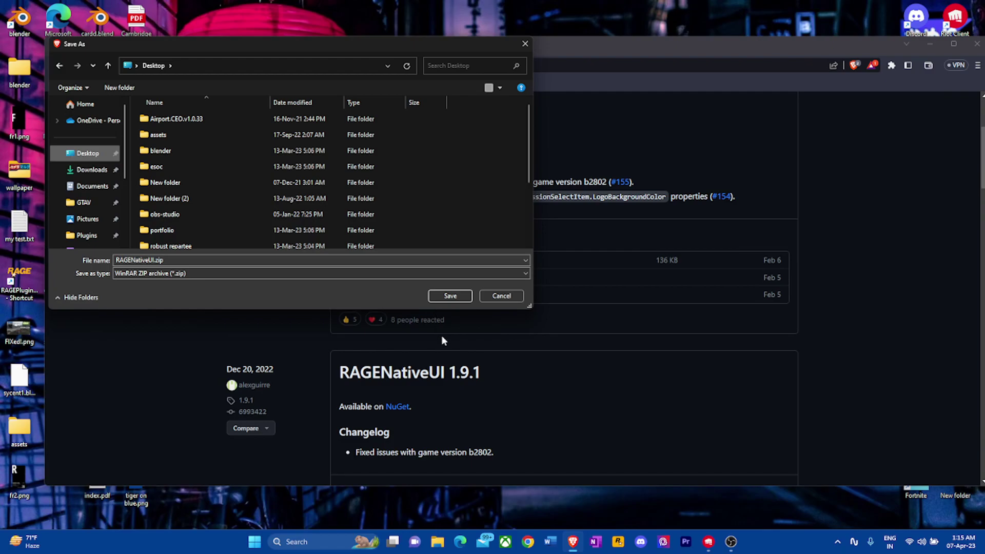
left_click(449, 296)
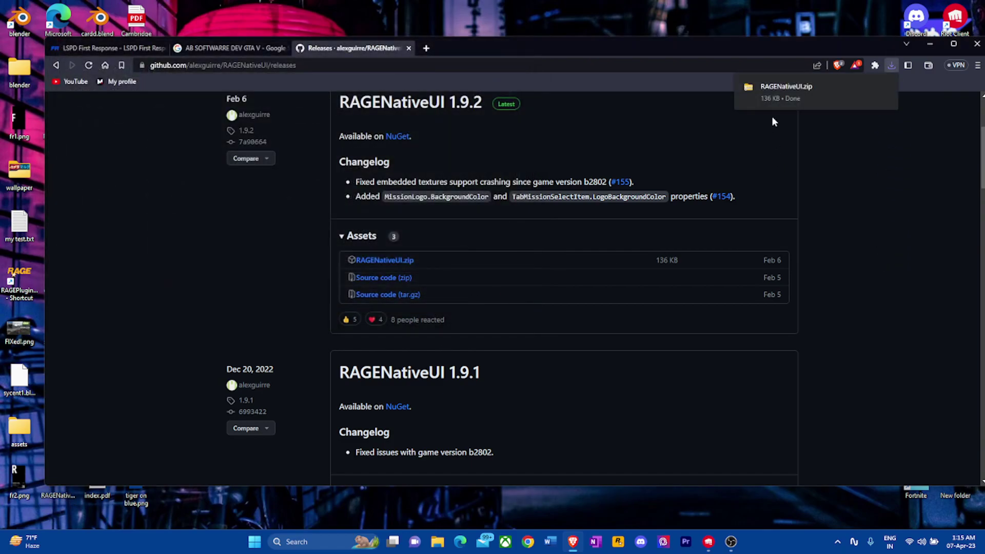
left_click(789, 89)
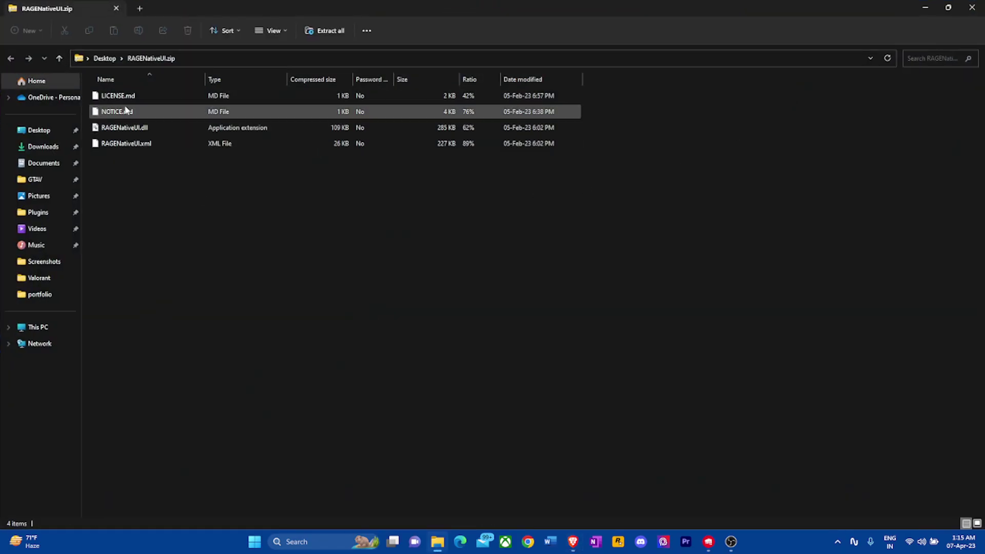
- Select all four files in RAGENativeUI.zip, open the GTAV folder, then close File Explorer
left_click_drag(149, 172, 160, 98)
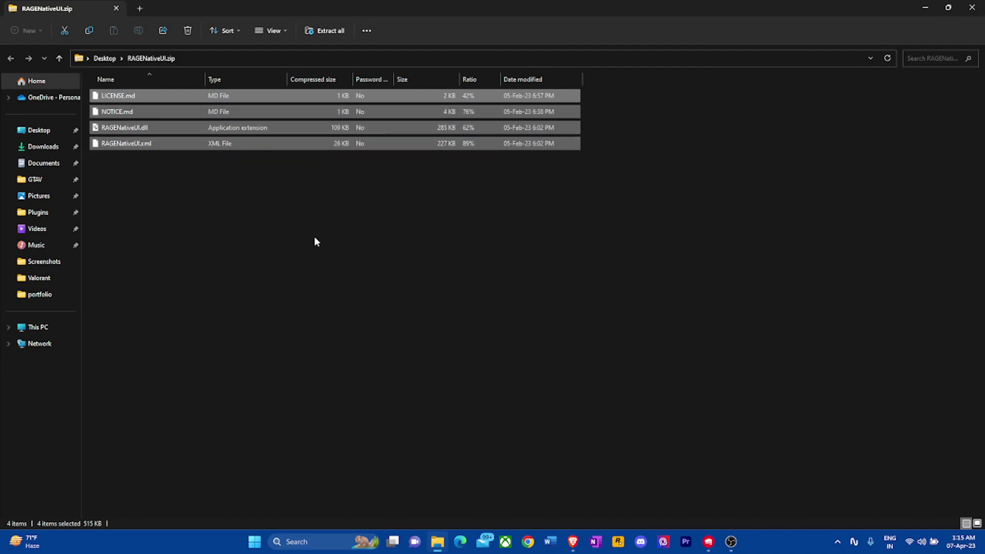
left_click(437, 546)
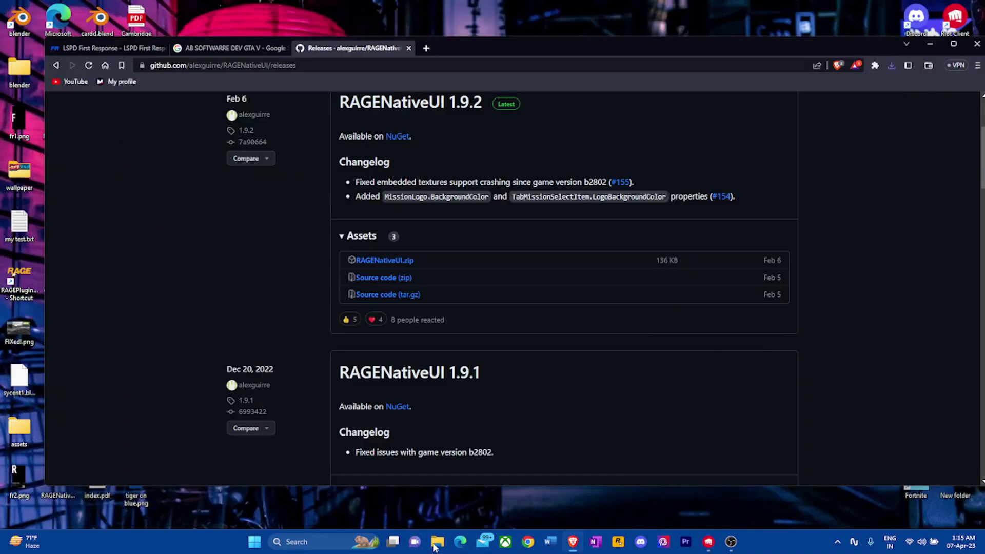
left_click(440, 547)
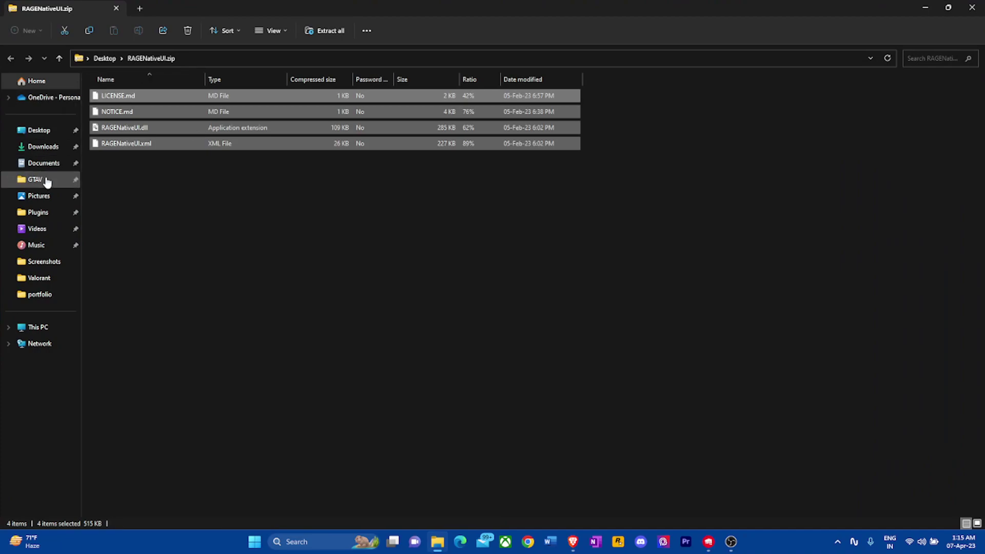
left_click(46, 179)
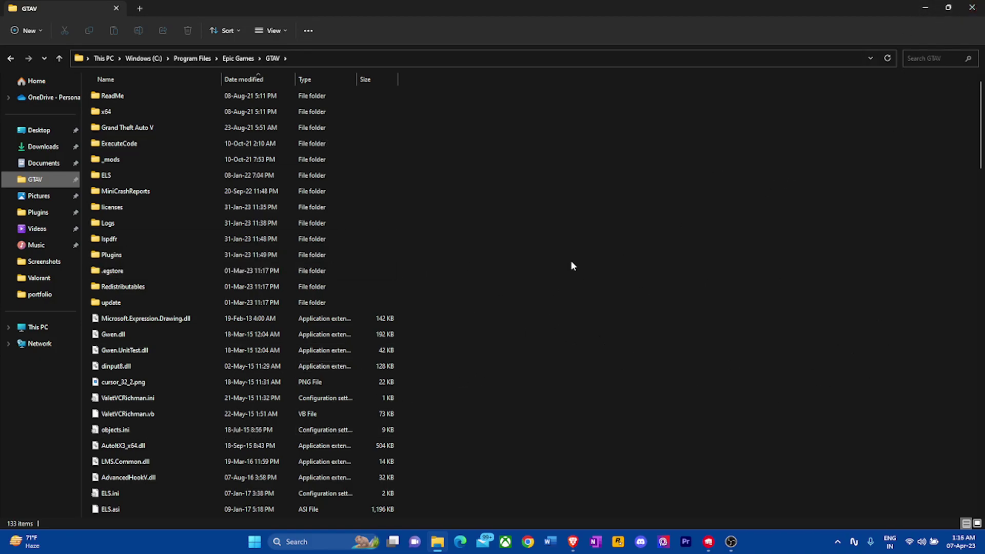
left_click(972, 7)
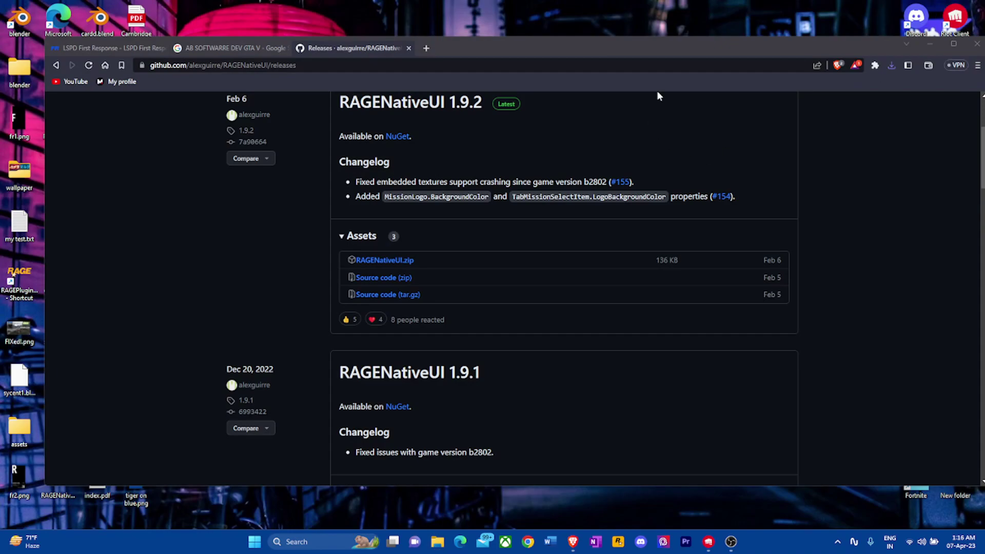
left_click_drag(752, 49, 670, 54)
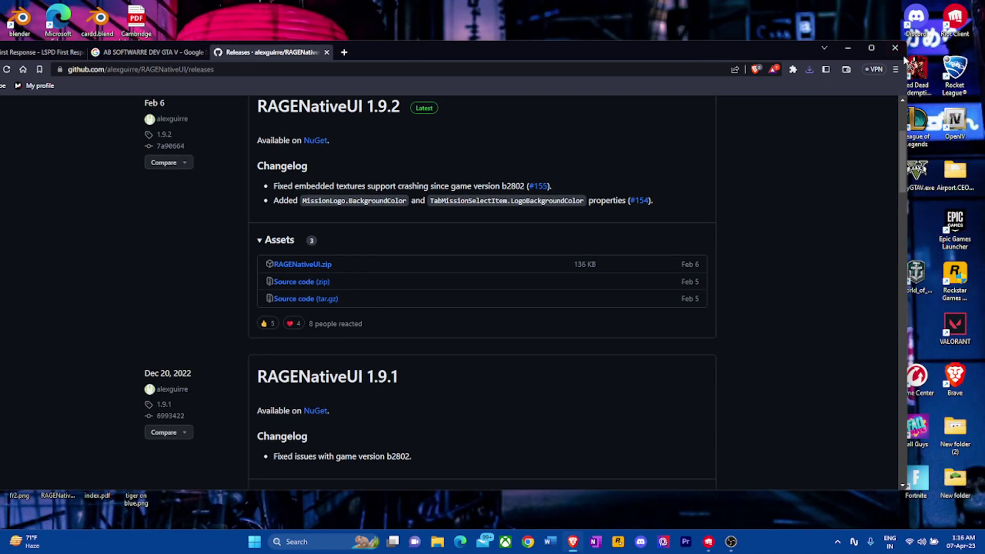
left_click_drag(500, 61, 547, 51)
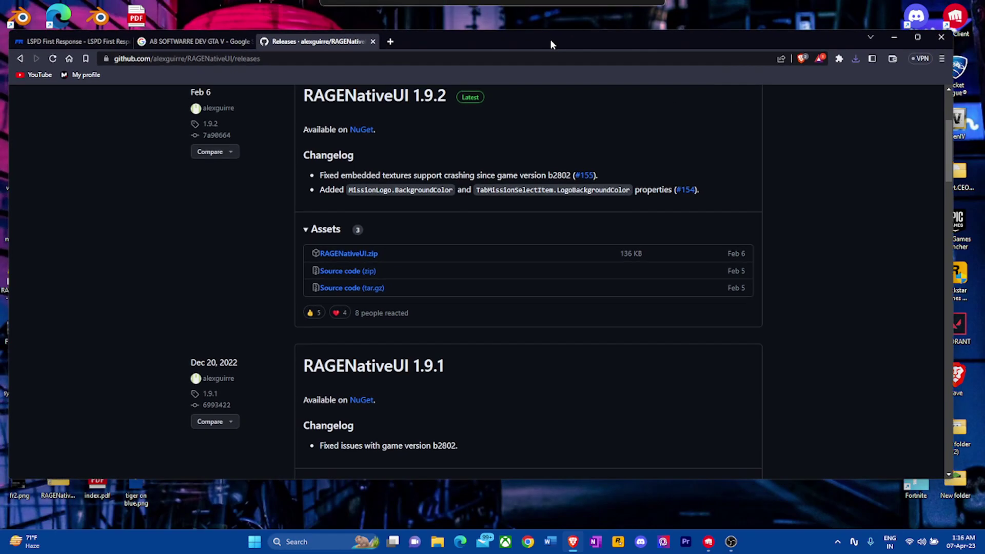